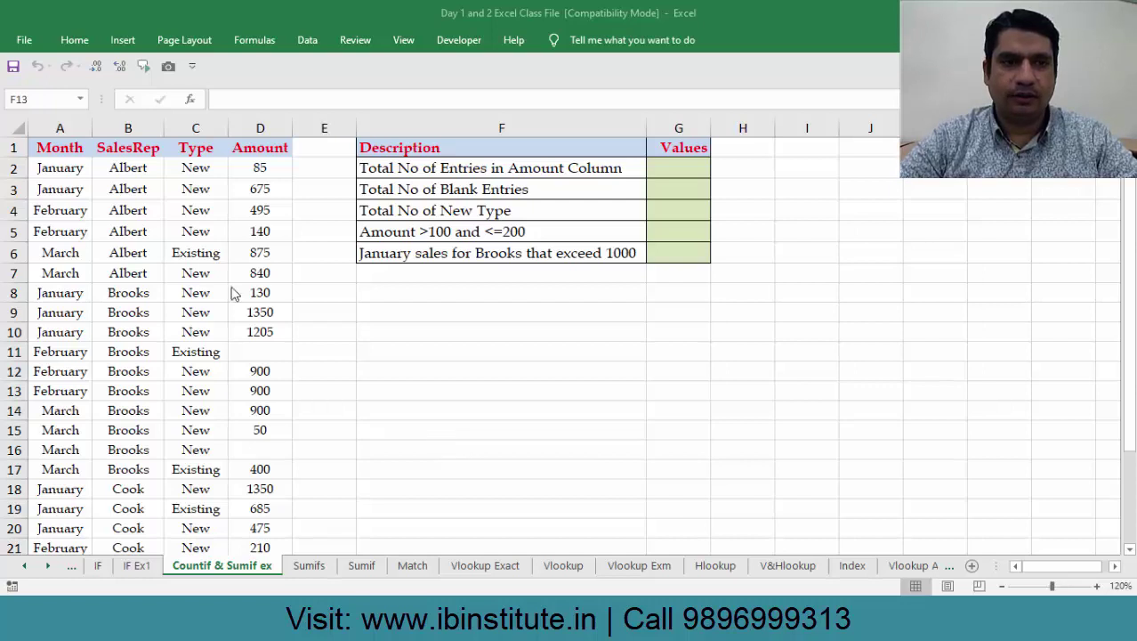
# Step: Examine the extent of the sales data table, from the Month header down to its last row and back
pyautogui.click(59, 223)
pyautogui.press('Home')
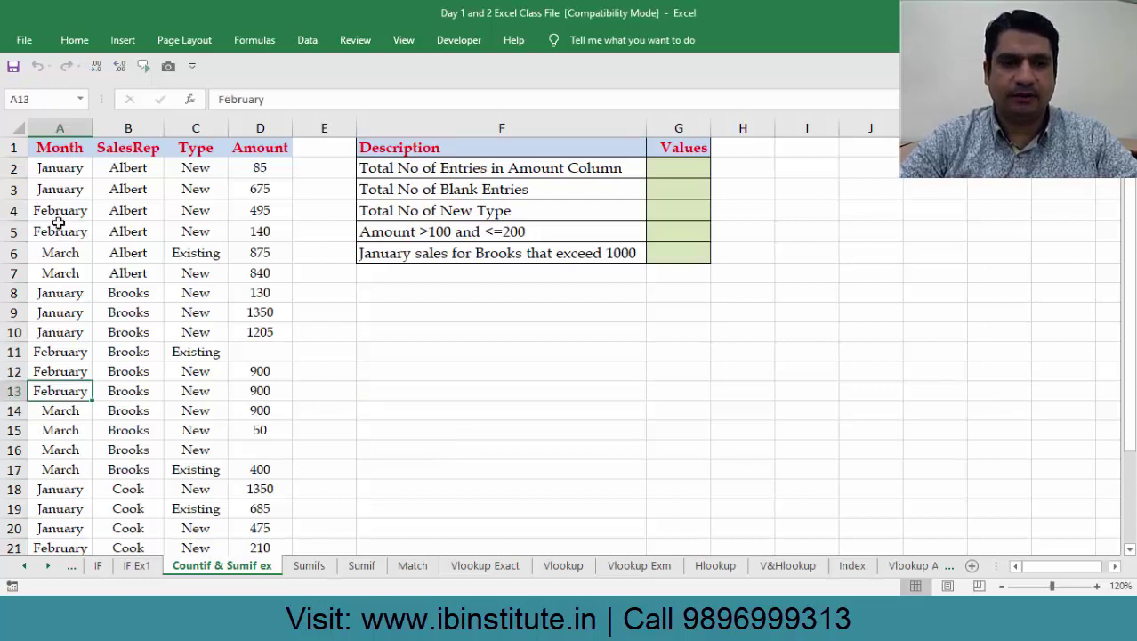
pyautogui.hotkey('ctrl', 'Home')
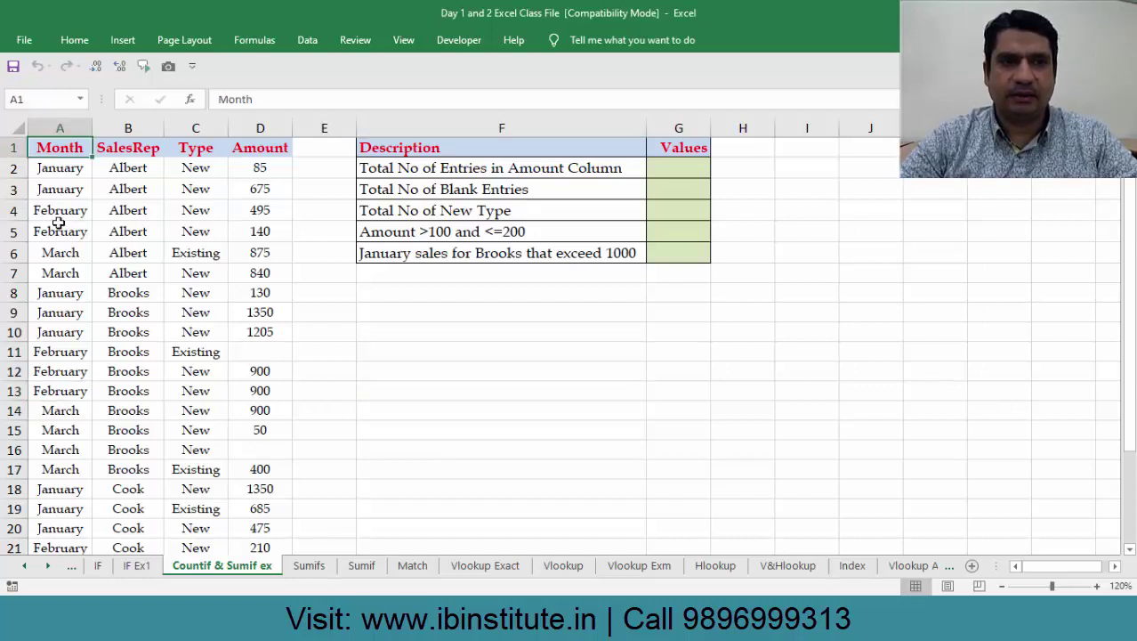
pyautogui.hotkey('ctrl', 'Down')
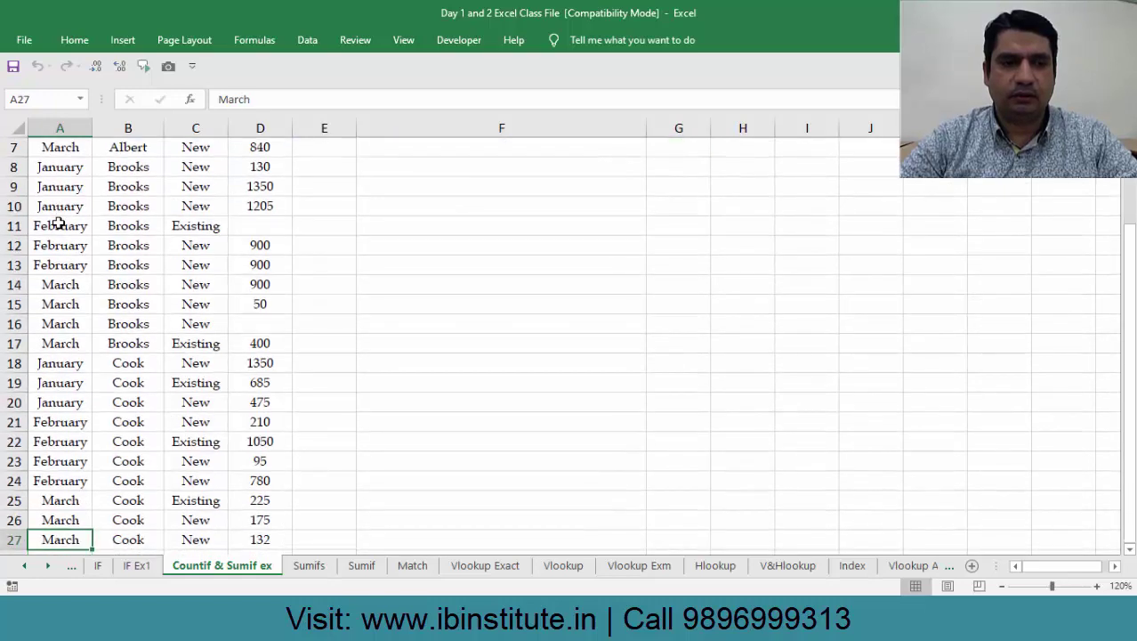
pyautogui.hotkey('ctrl', 'Up')
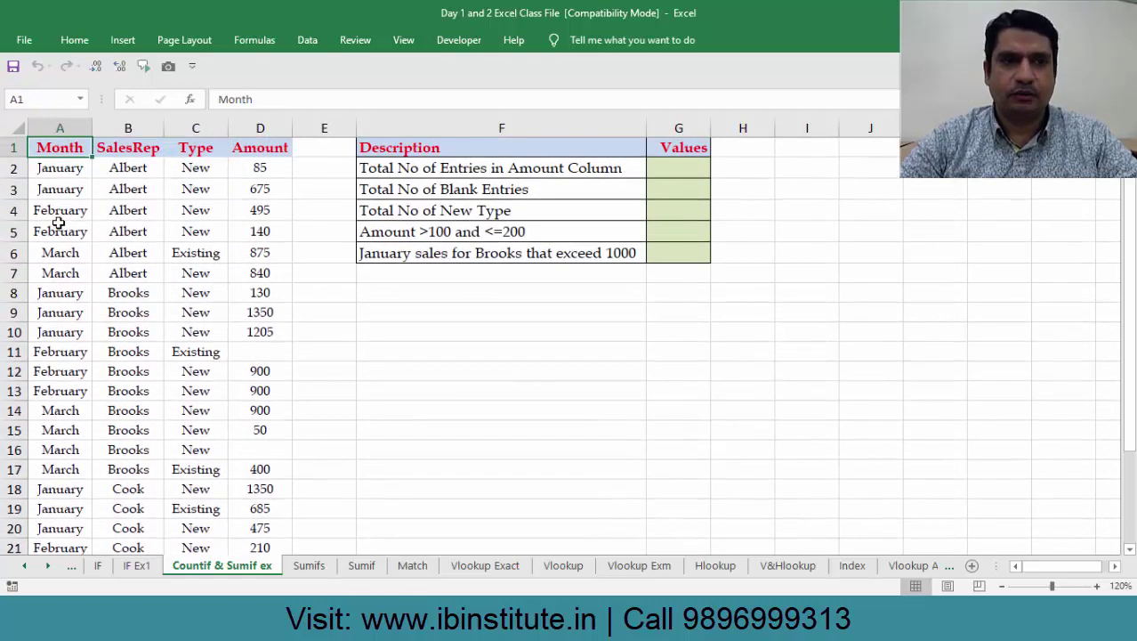
pyautogui.hotkey('ctrl', 'shift', 'Right')
pyautogui.press('Down')
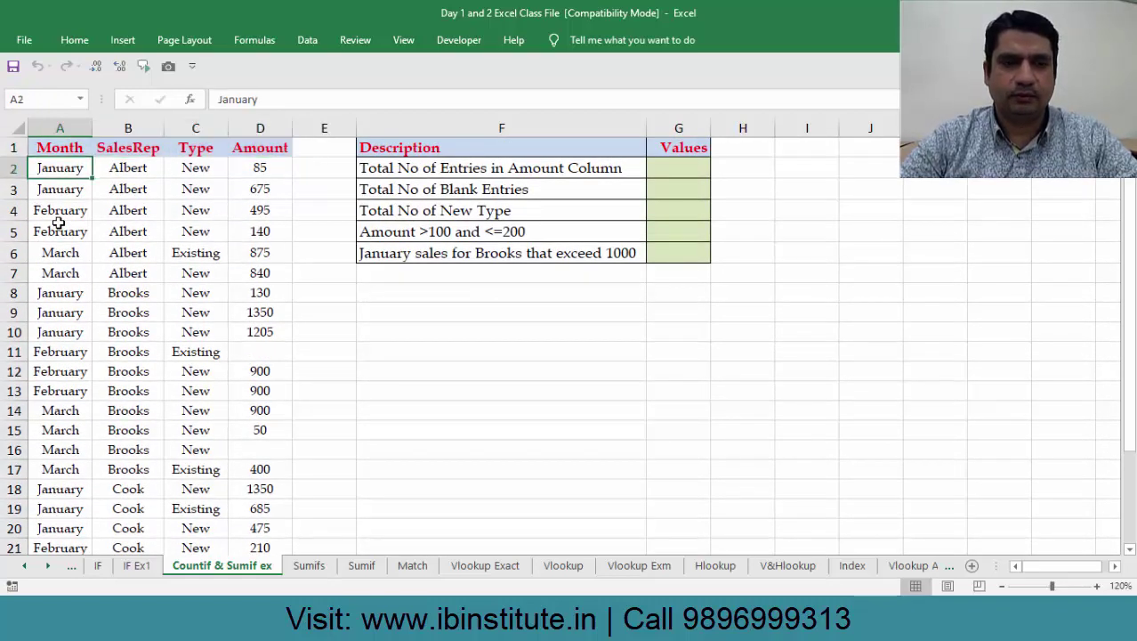
pyautogui.press('Up')
pyautogui.hotkey('ctrl', 'shift', 'Down')
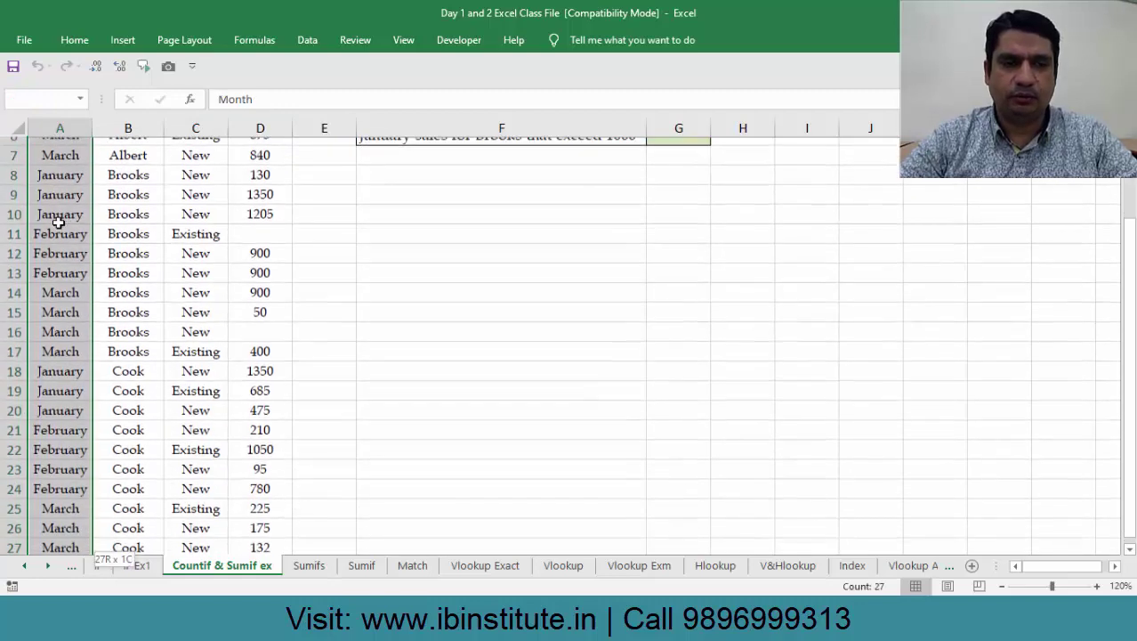
pyautogui.hotkey('ctrl', 'Home')
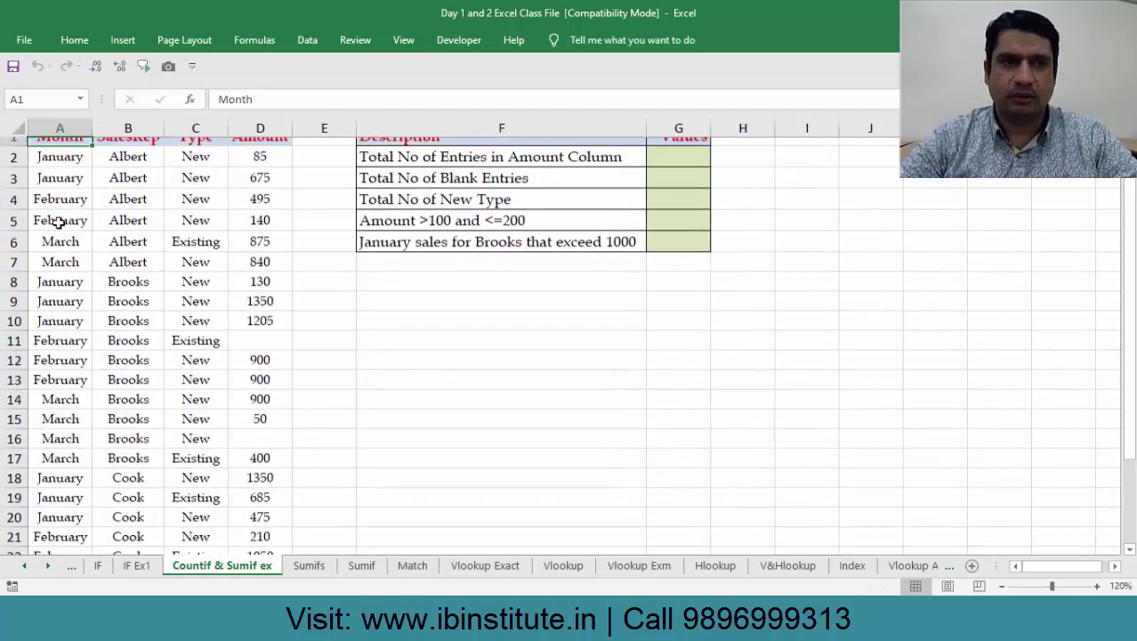
# Step: Review the five descriptions in F2:F6 whose values have to be found
pyautogui.press('Right')
pyautogui.press('Right')
pyautogui.press('Right')
pyautogui.press('Right')
pyautogui.press('Right')
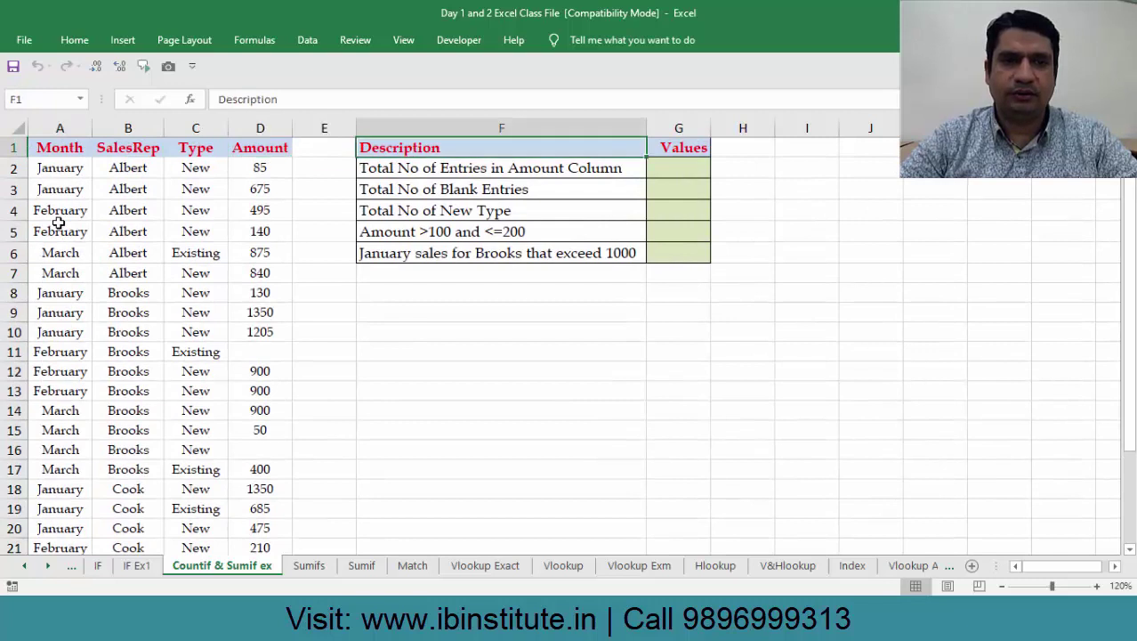
pyautogui.press('Down')
pyautogui.press('Right')
pyautogui.press('Left')
pyautogui.hotkey('shift', 'Down')
pyautogui.hotkey('shift', 'Down')
pyautogui.hotkey('shift', 'Down')
pyautogui.hotkey('shift', 'Down')
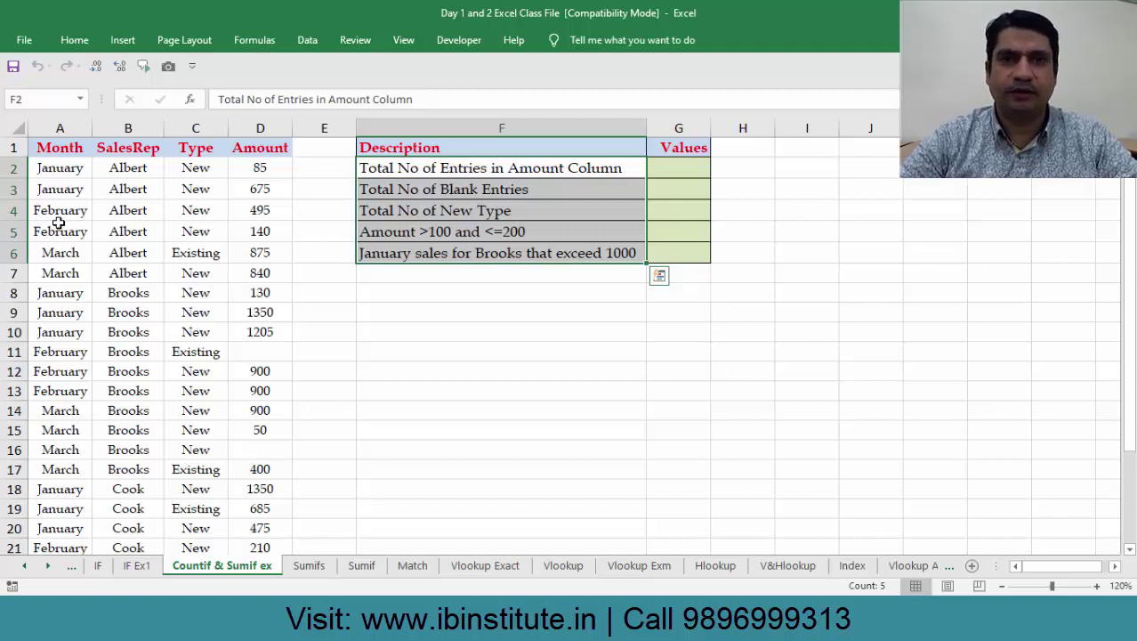
# Step: Turn on filtering for the sales data table's header row
pyautogui.click(155, 256)
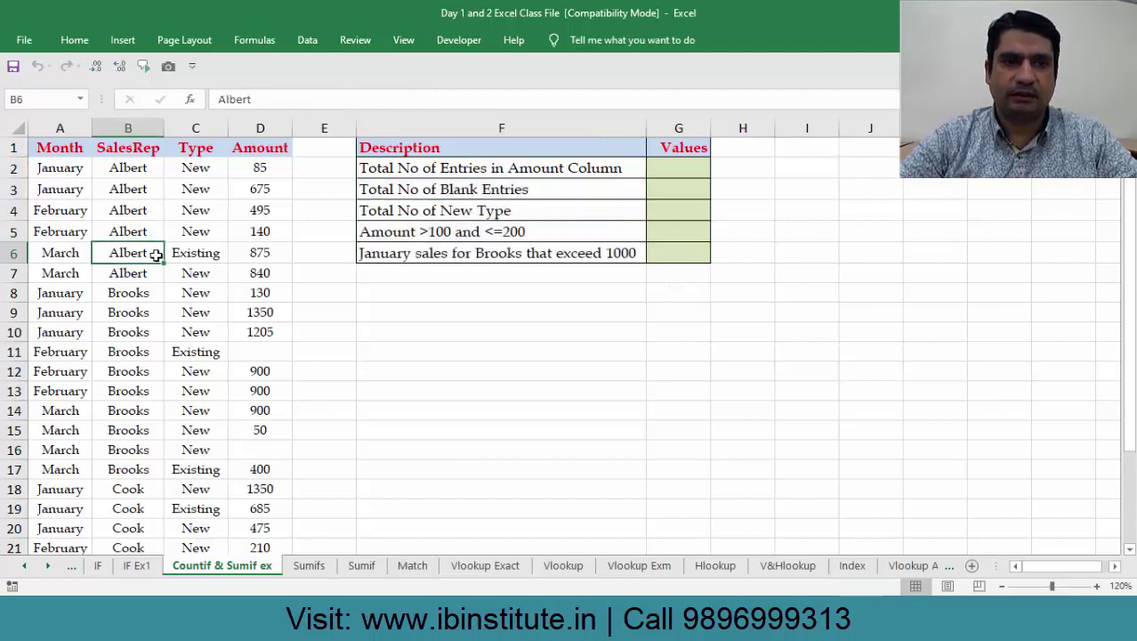
pyautogui.click(311, 42)
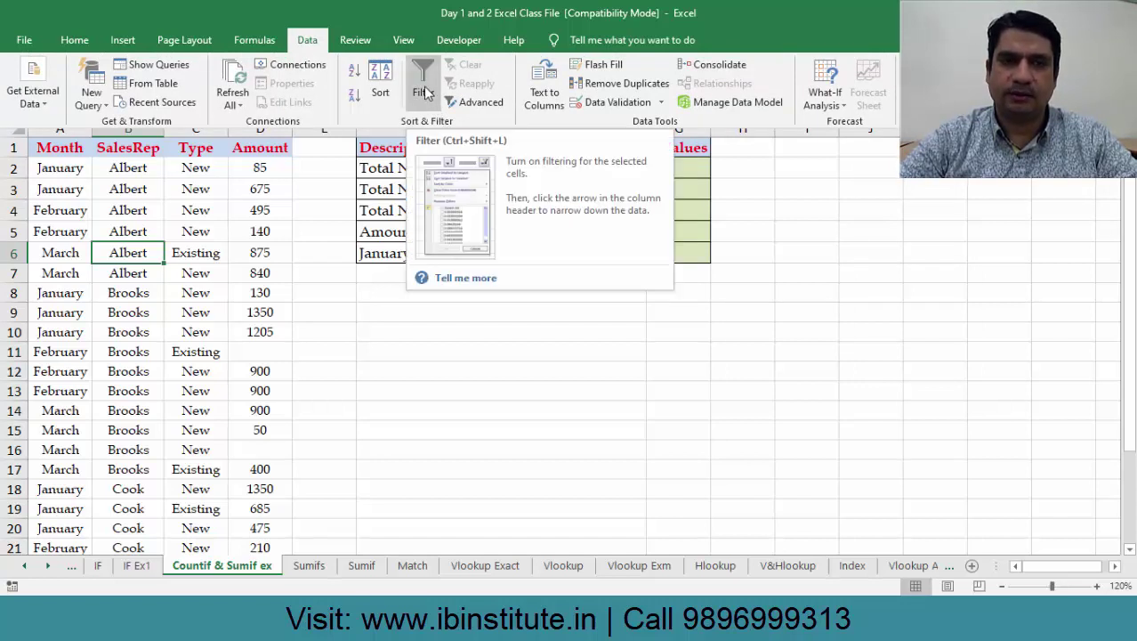
pyautogui.click(200, 256)
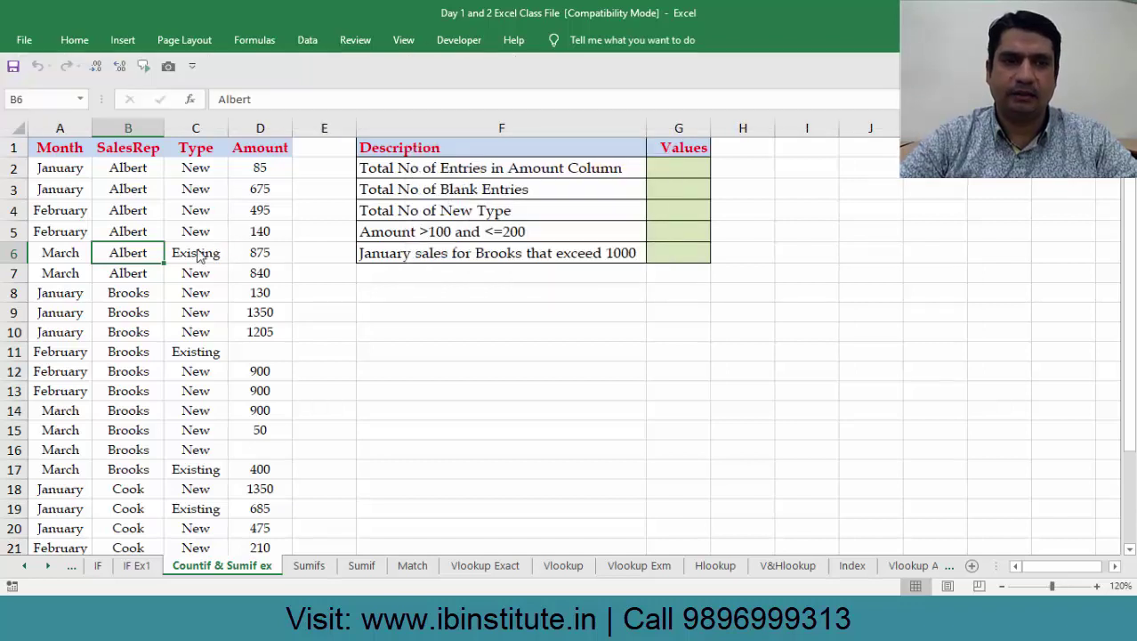
pyautogui.hotkey('ctrl', 'shift', 'l')
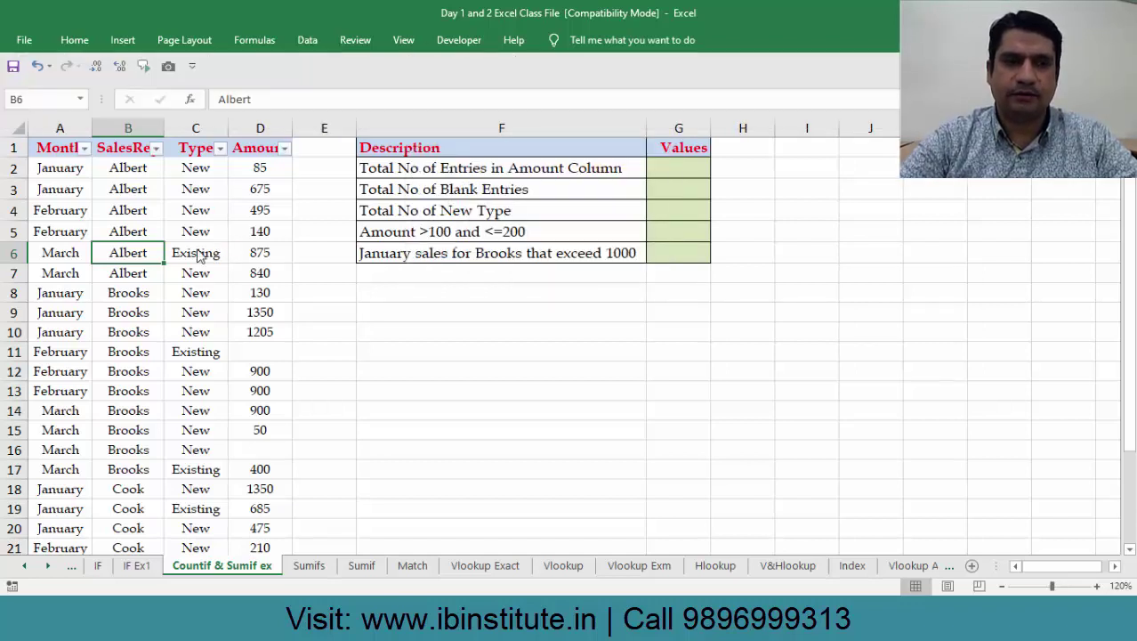
# Step: Filter the Amount column to exclude blank entries
pyautogui.click(408, 172)
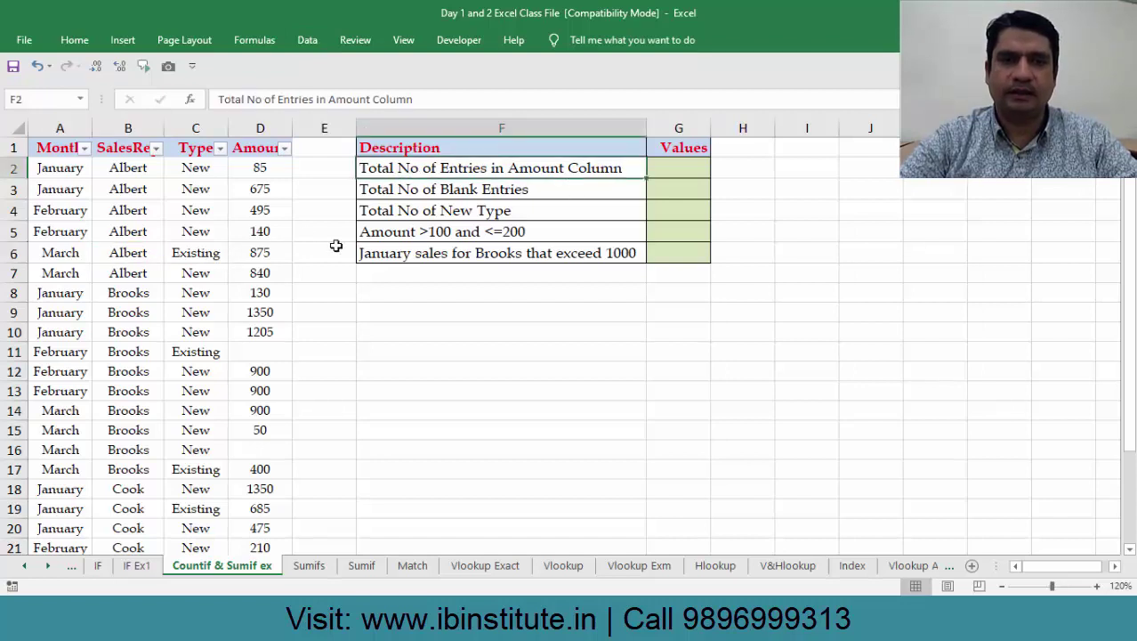
pyautogui.click(260, 127)
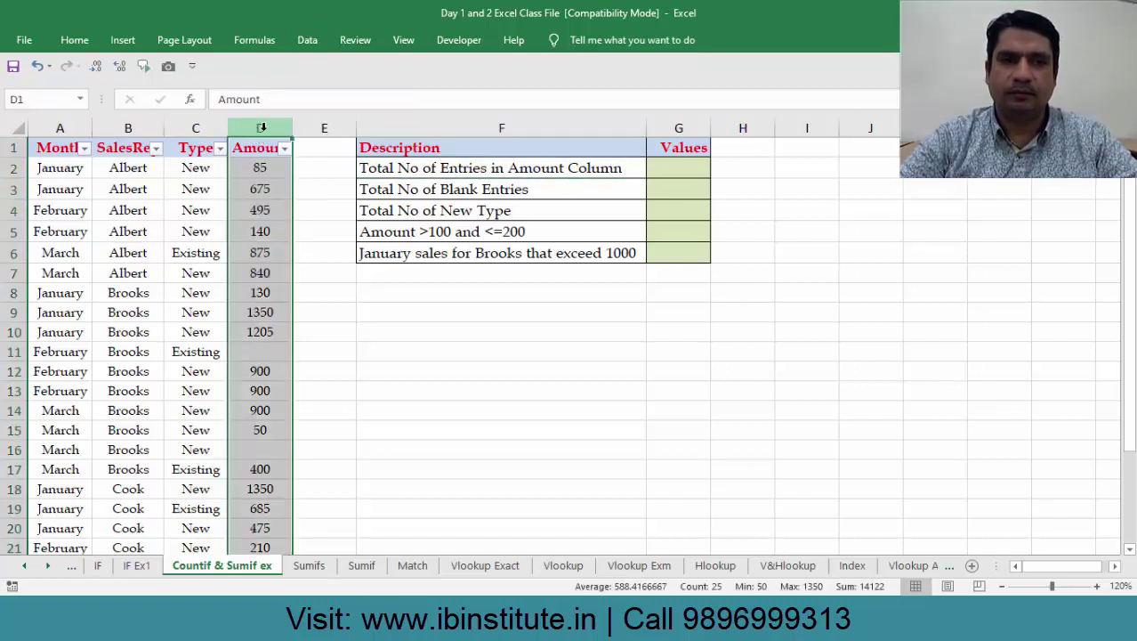
pyautogui.click(564, 167)
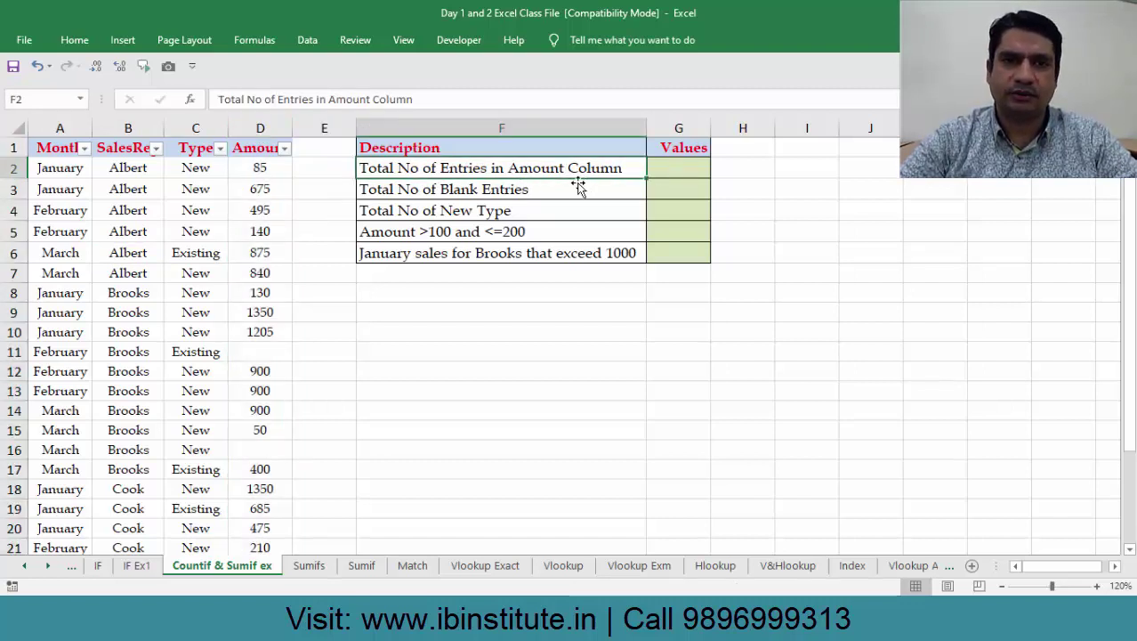
pyautogui.click(247, 226)
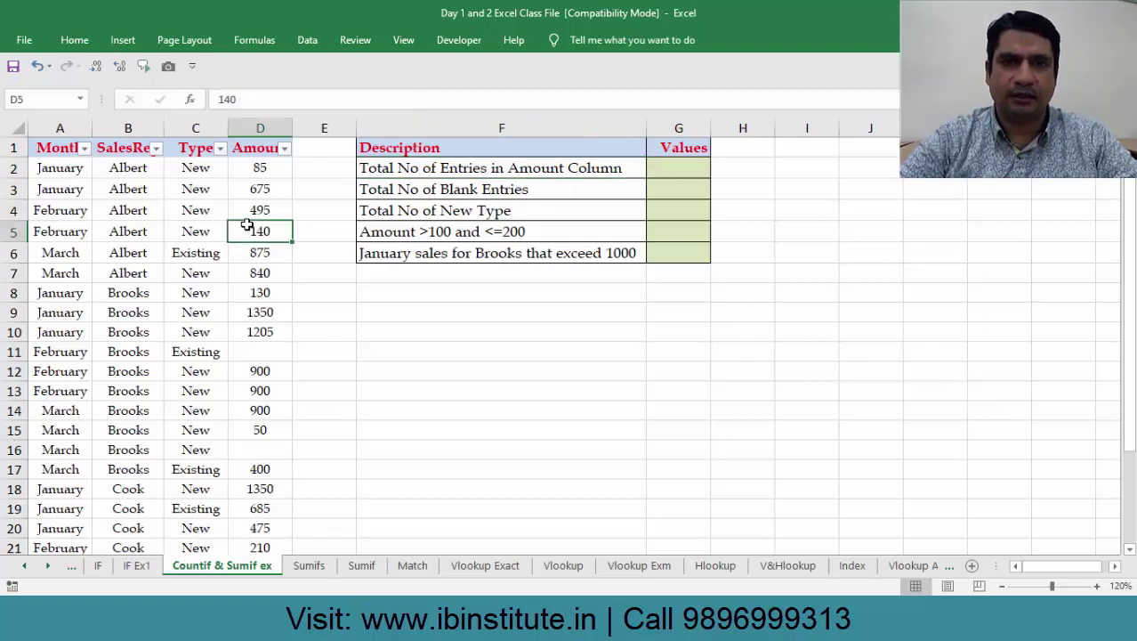
pyautogui.click(285, 148)
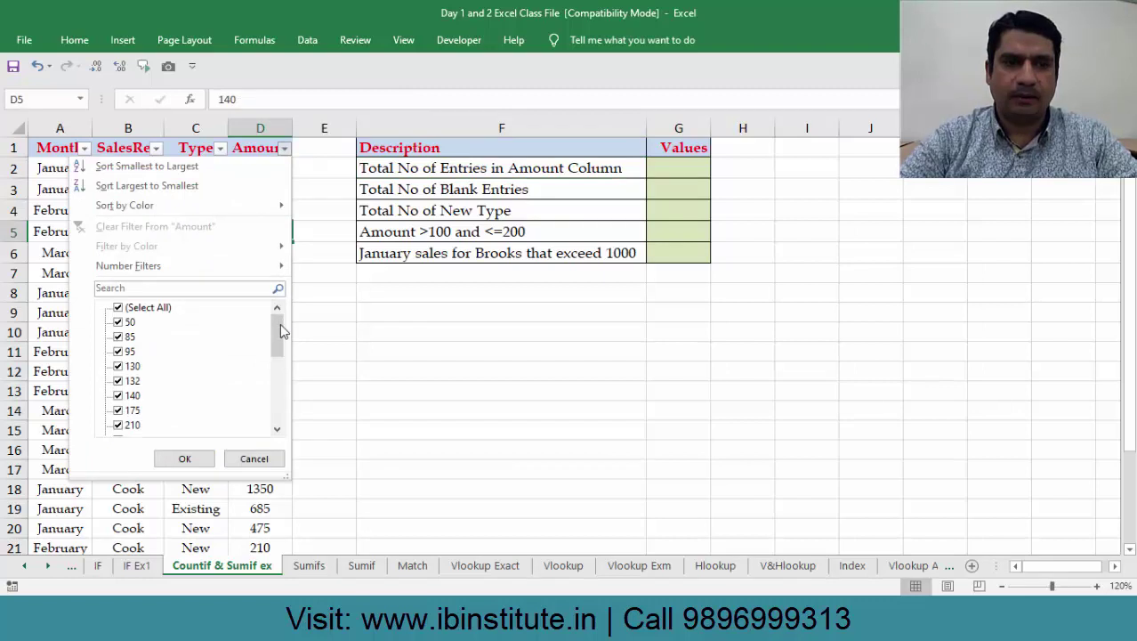
pyautogui.moveTo(281, 336); pyautogui.dragTo(280, 400)
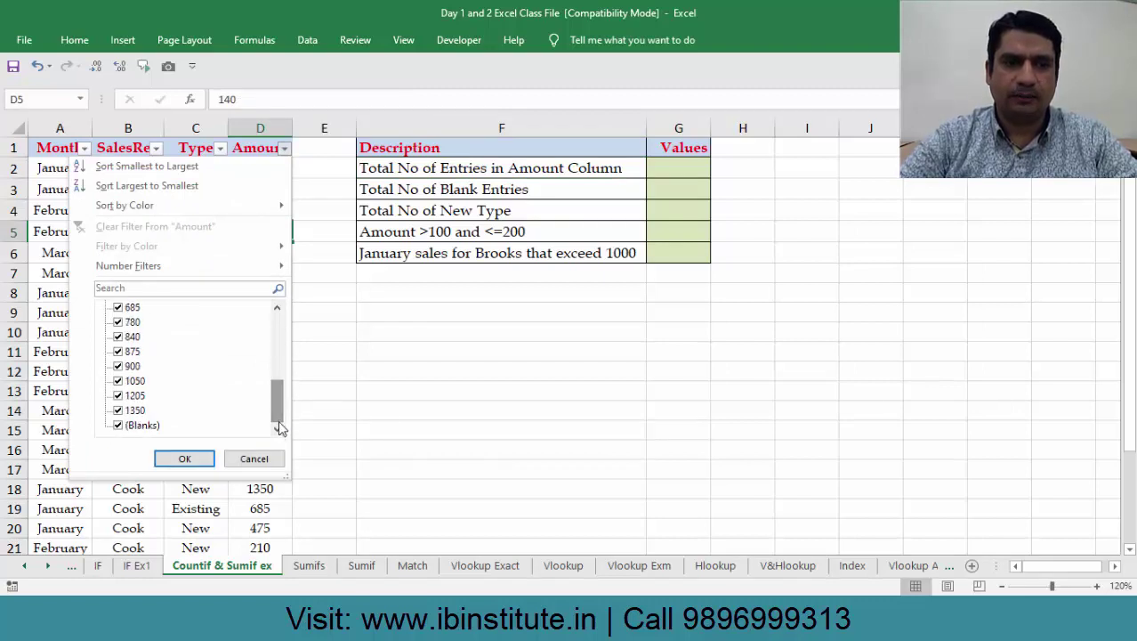
pyautogui.click(118, 425)
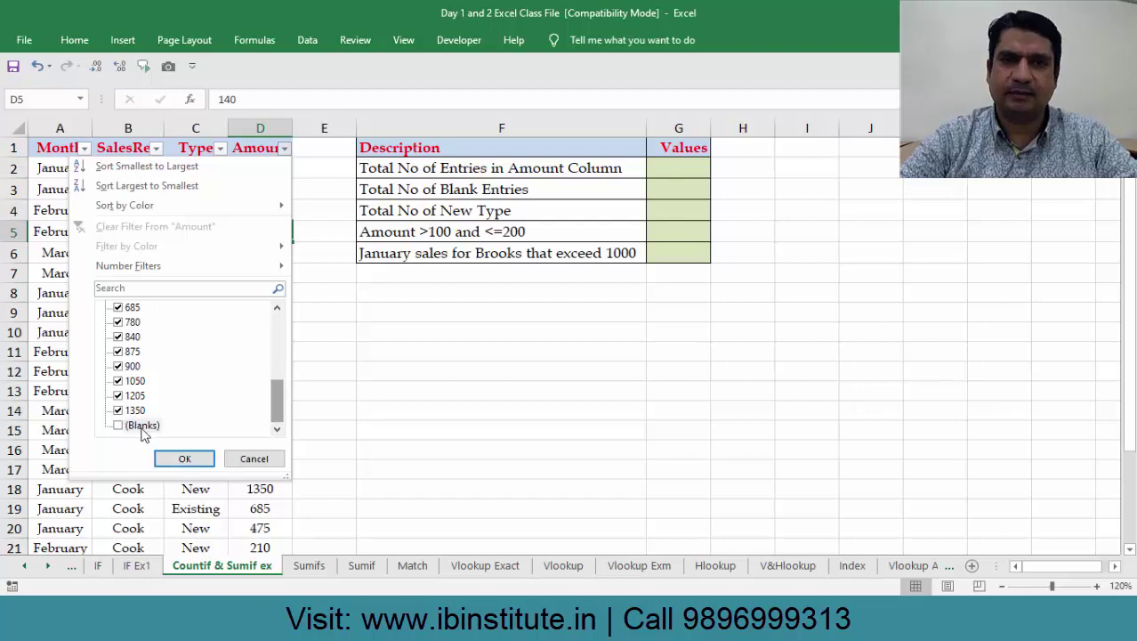
pyautogui.click(182, 460)
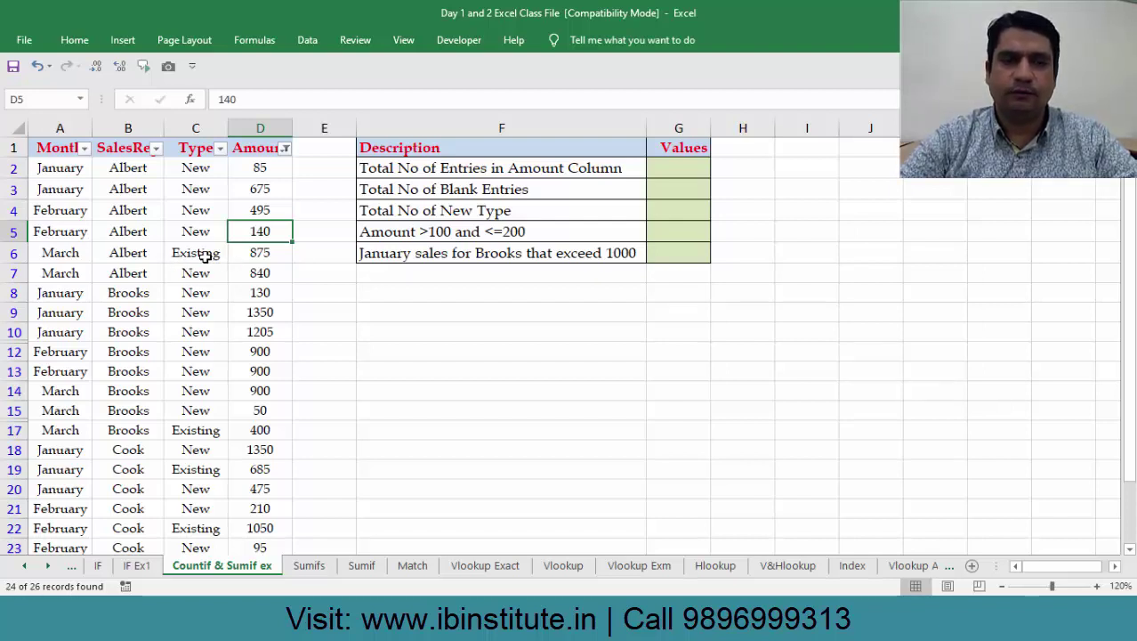
# Step: Enter 24 in G2 for the total entries in the Amount column and 2 in G3 for the blank entries
pyautogui.click(258, 128)
pyautogui.click(253, 214)
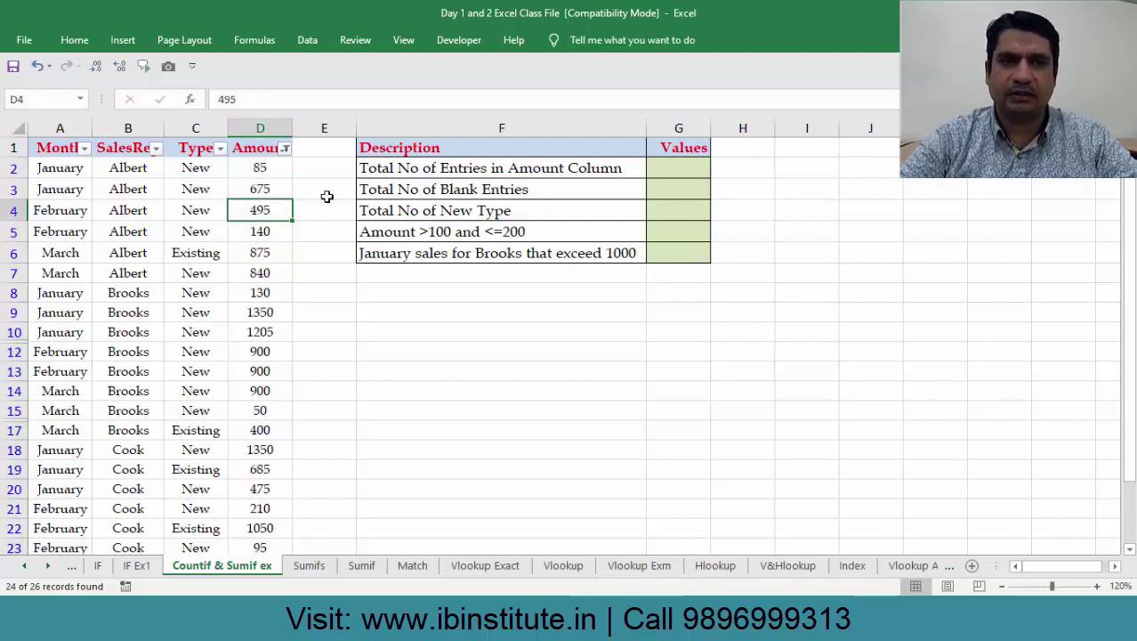
pyautogui.click(670, 170)
pyautogui.write('24')
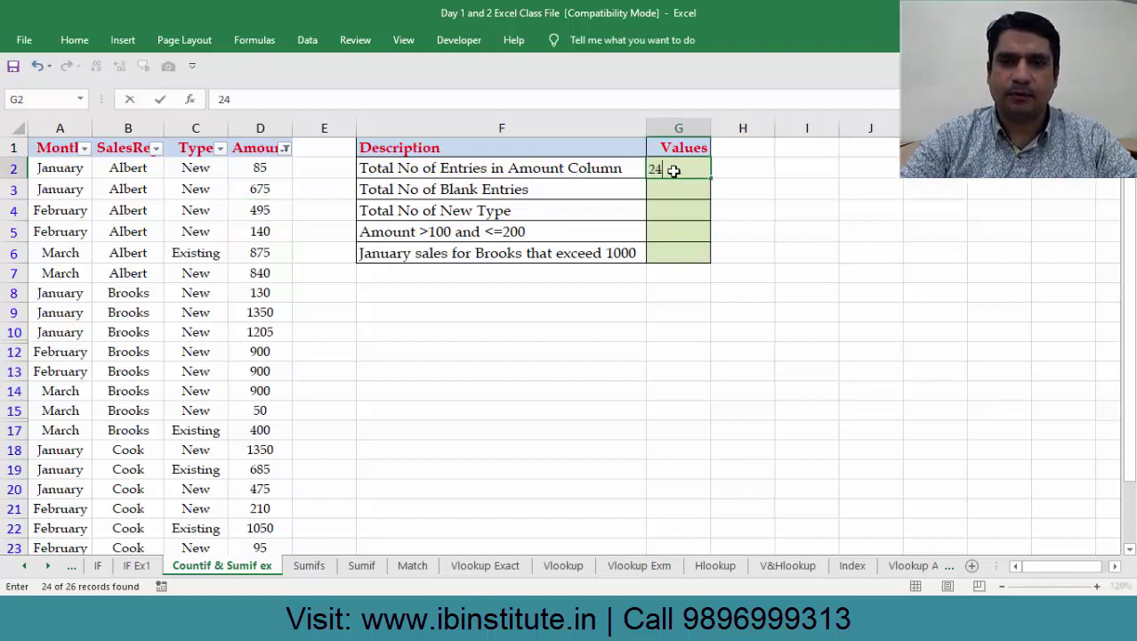
pyautogui.press('Return')
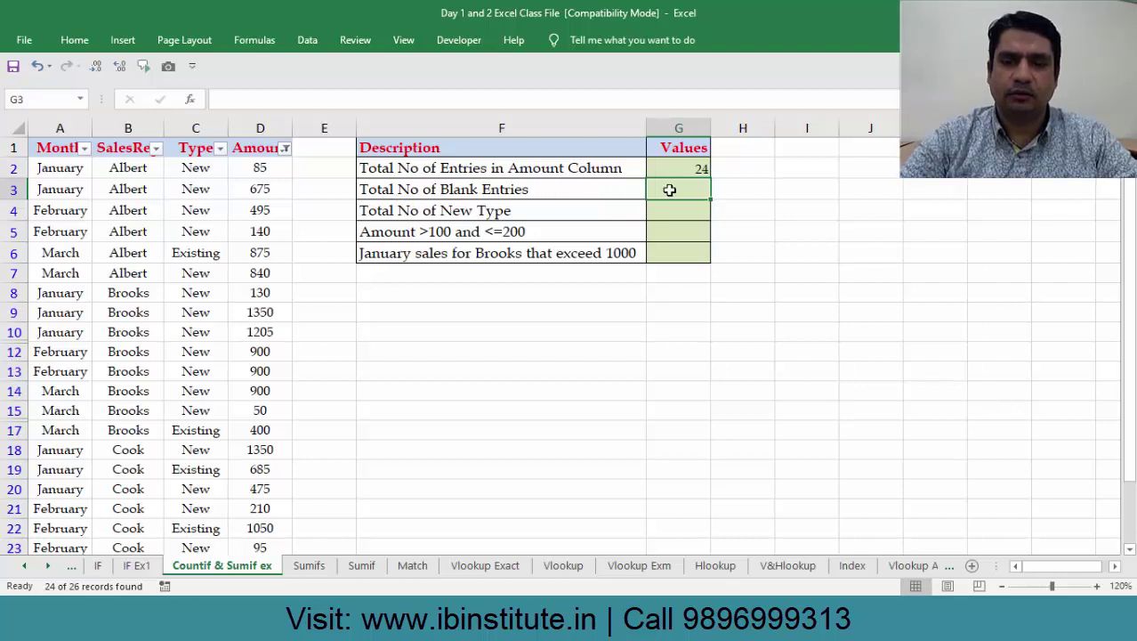
pyautogui.write('2')
pyautogui.press('Return')
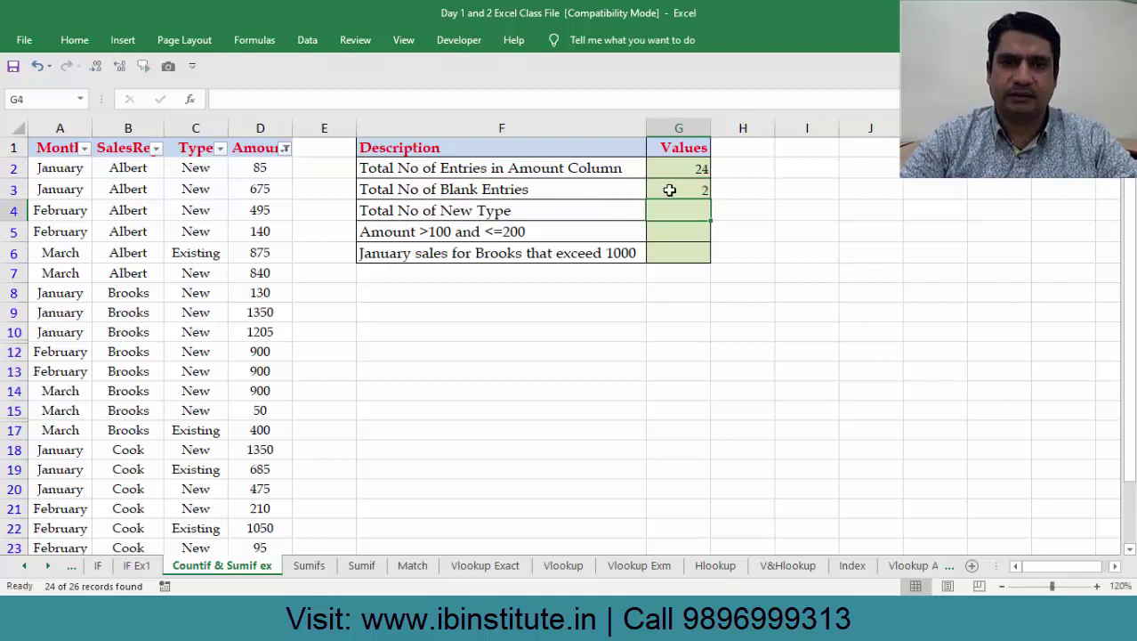
# Step: Clear the filter from the Amount column
pyautogui.click(267, 232)
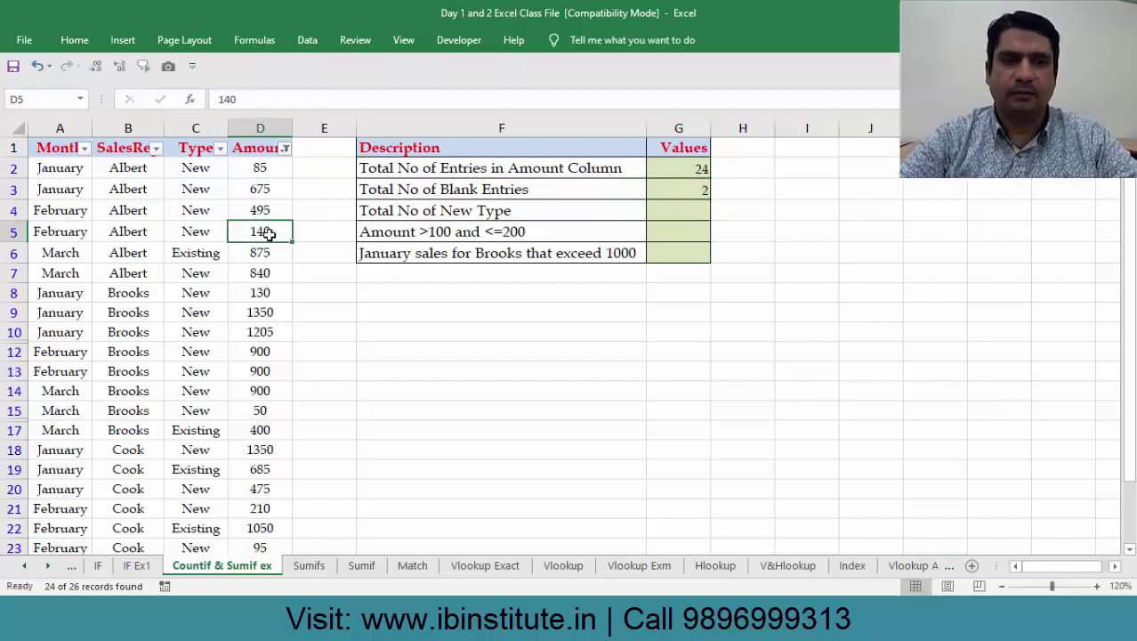
pyautogui.click(284, 149)
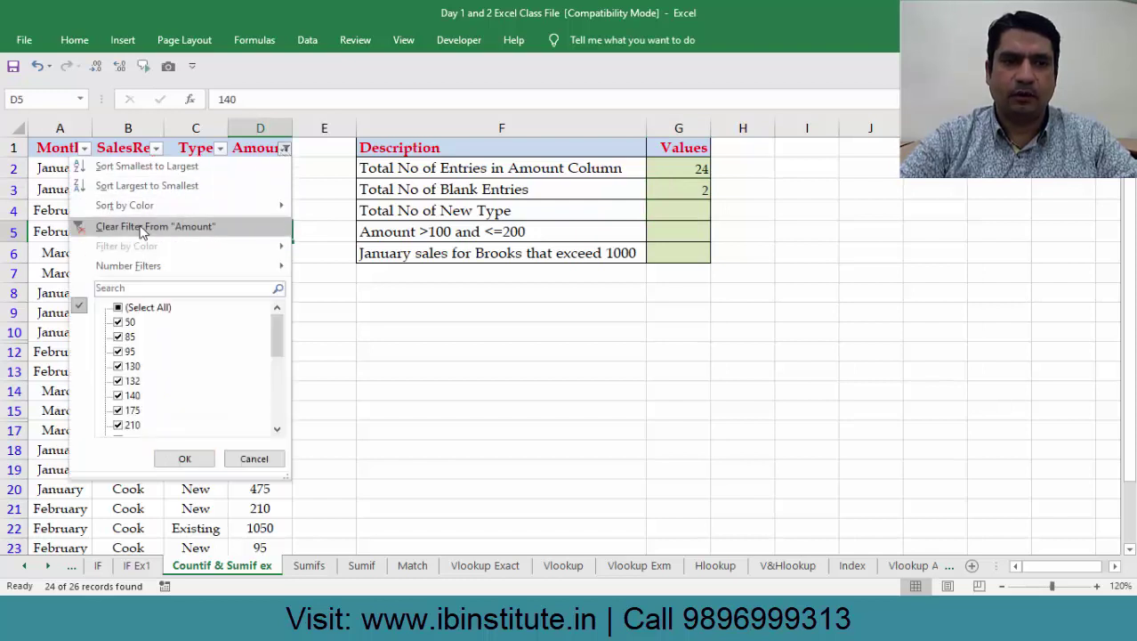
pyautogui.press('Escape')
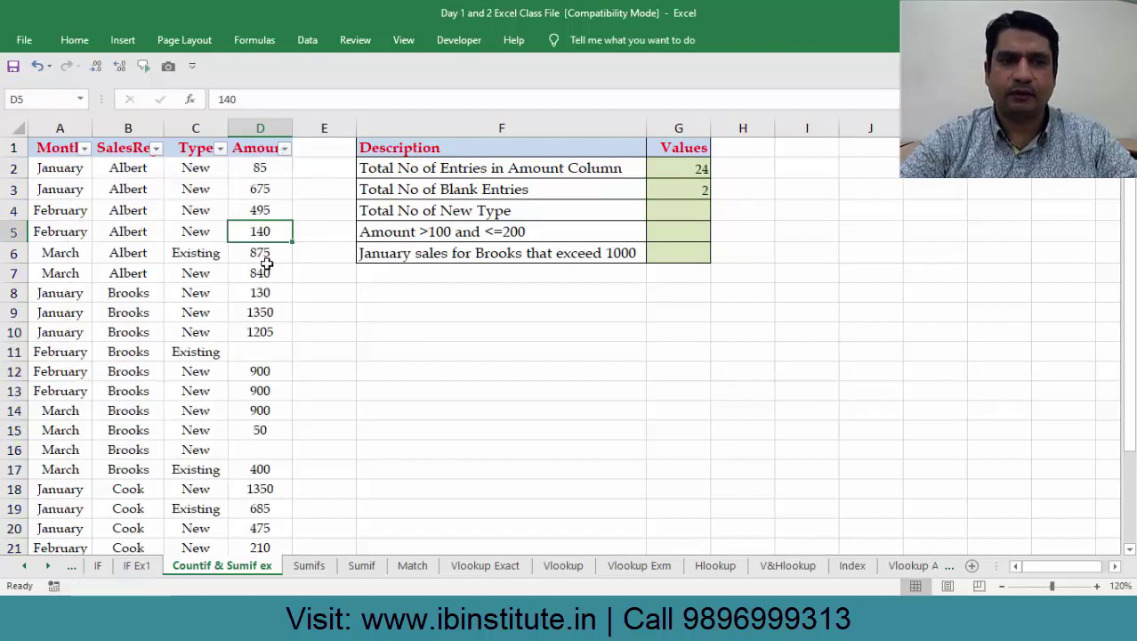
pyautogui.click(263, 272)
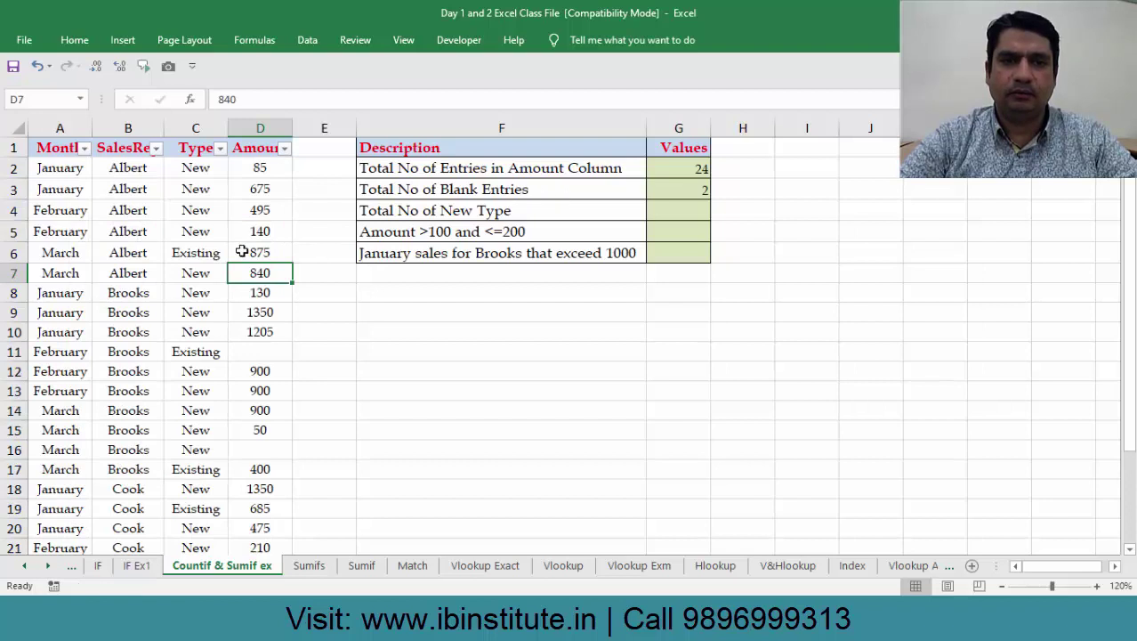
# Step: Filter the Amount column to show only the rows with blank amounts
pyautogui.click(478, 190)
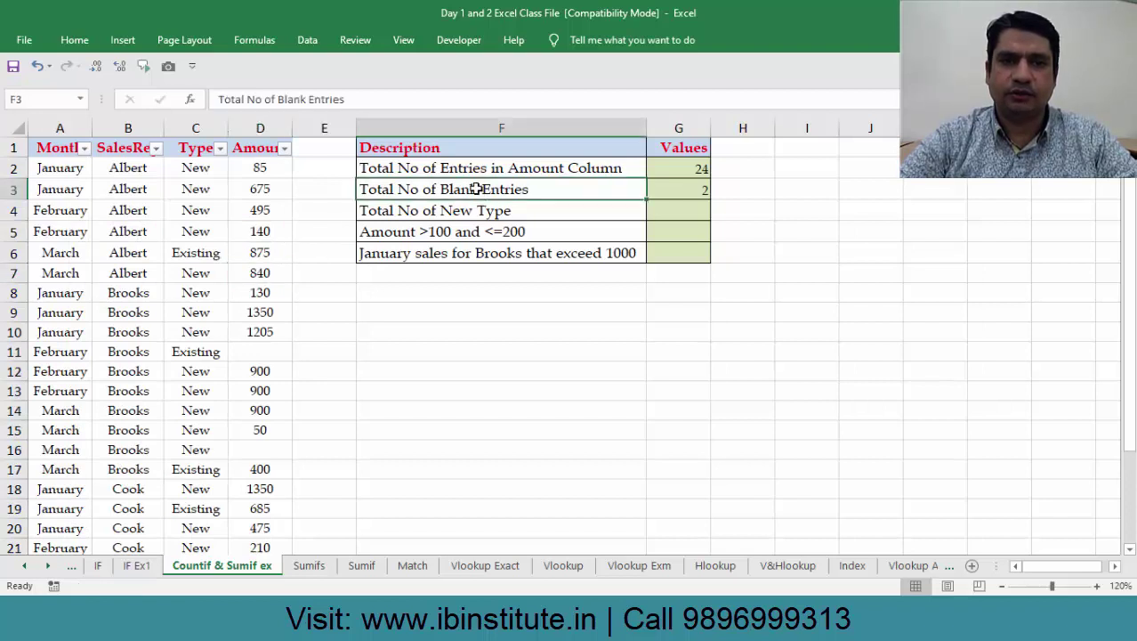
pyautogui.click(264, 269)
pyautogui.click(284, 148)
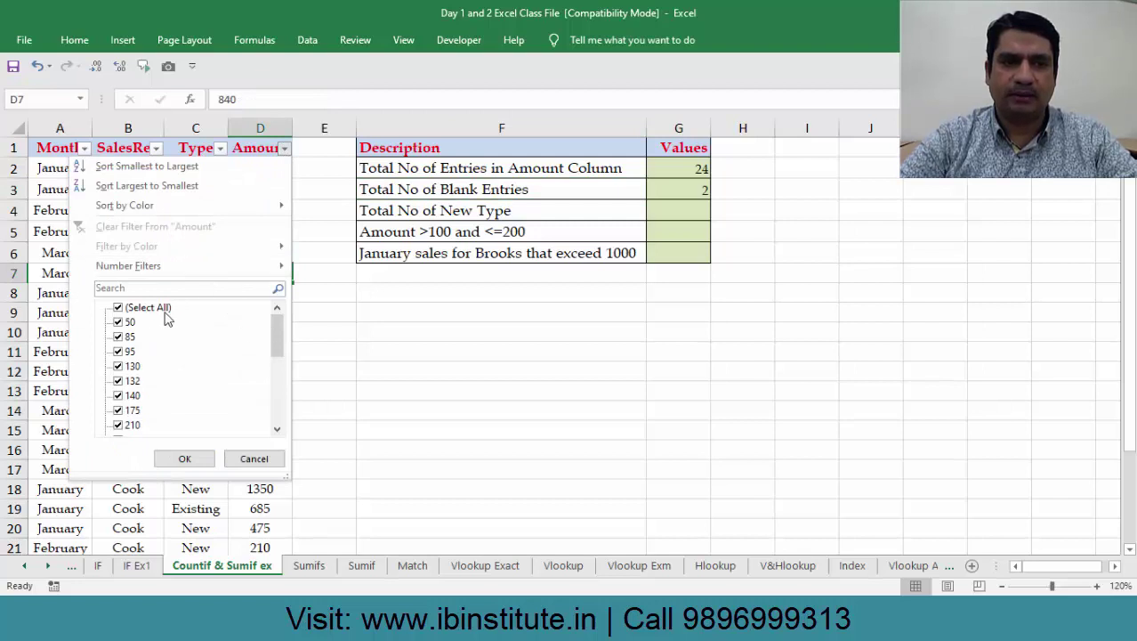
pyautogui.click(125, 309)
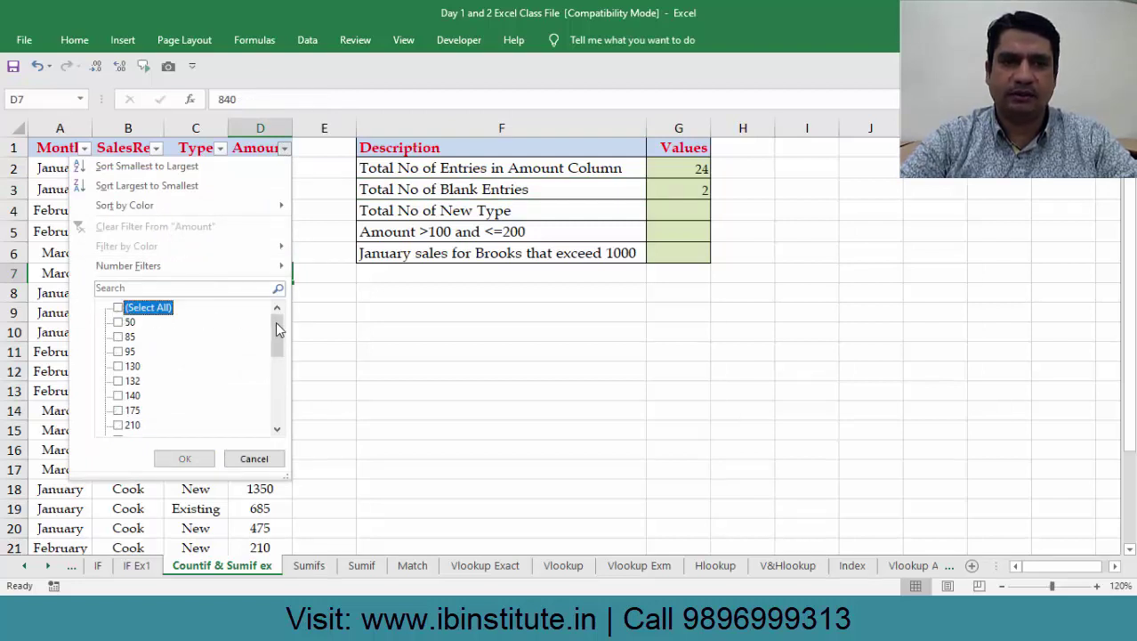
pyautogui.moveTo(276, 329); pyautogui.dragTo(277, 400)
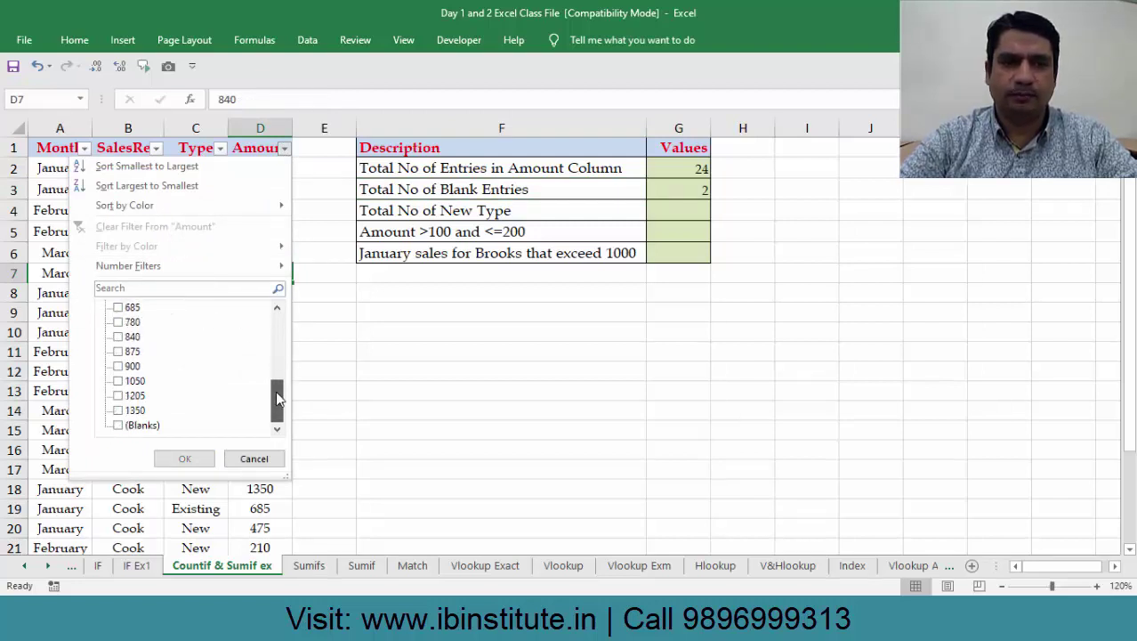
pyautogui.click(128, 429)
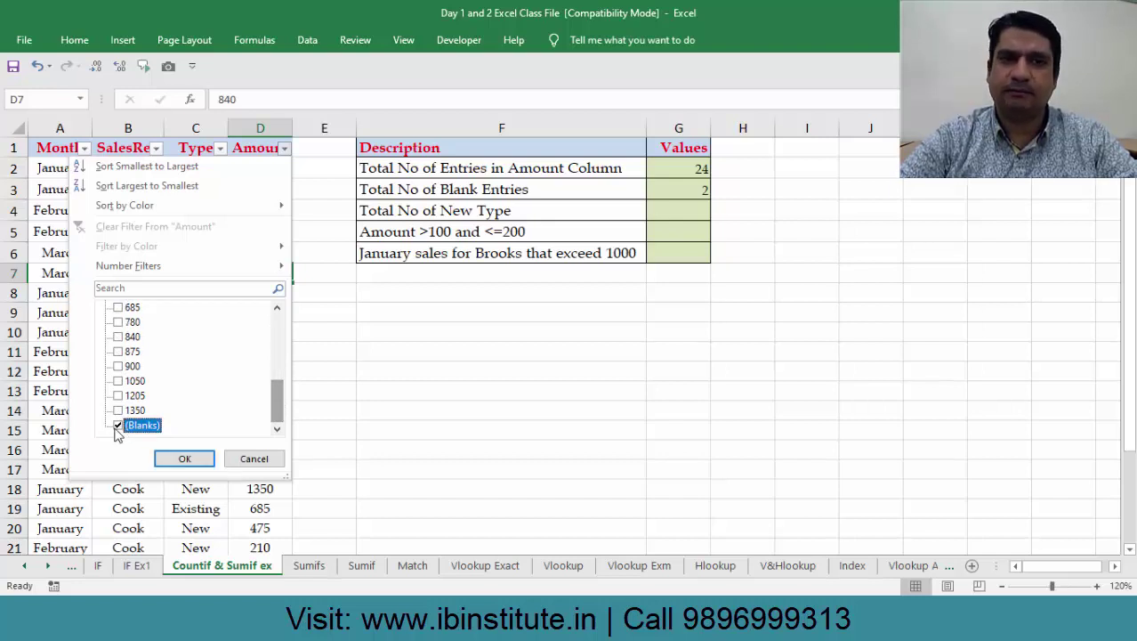
pyautogui.click(184, 458)
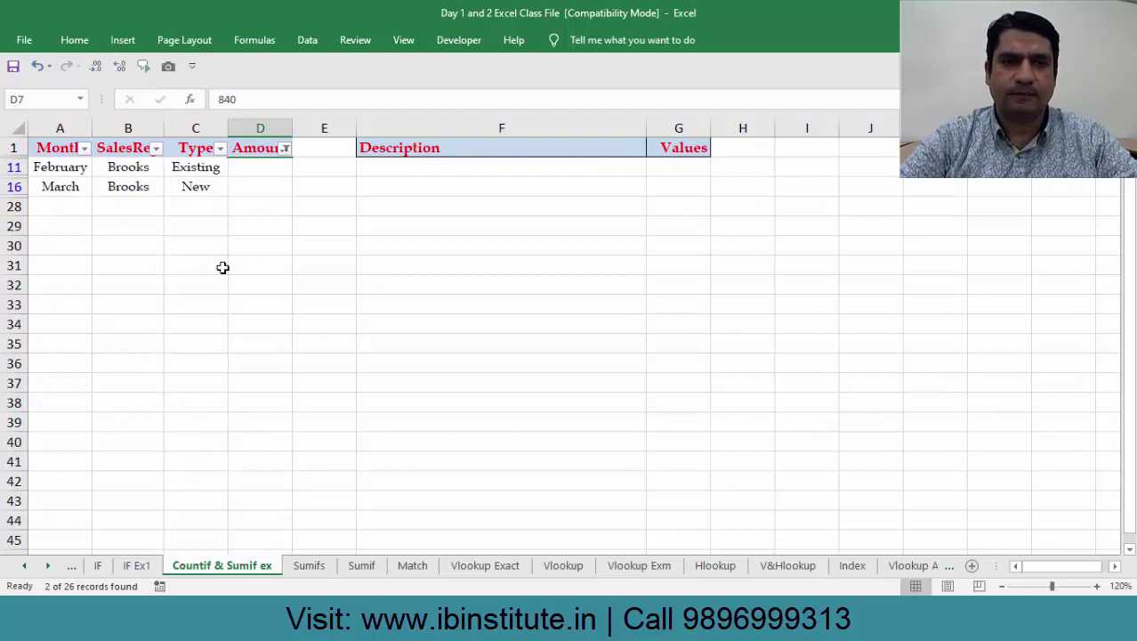
# Step: Select the two blank Amount cells in the filtered rows, and clear the filter from the Amount column
pyautogui.moveTo(220, 166); pyautogui.dragTo(264, 185)
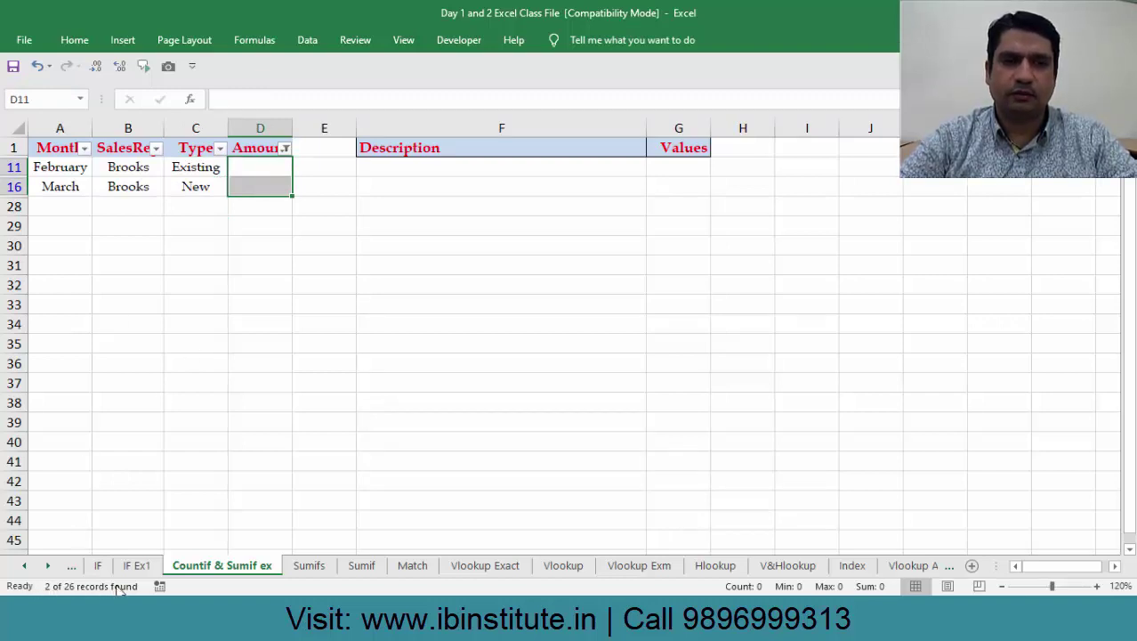
pyautogui.click(201, 186)
pyautogui.click(284, 149)
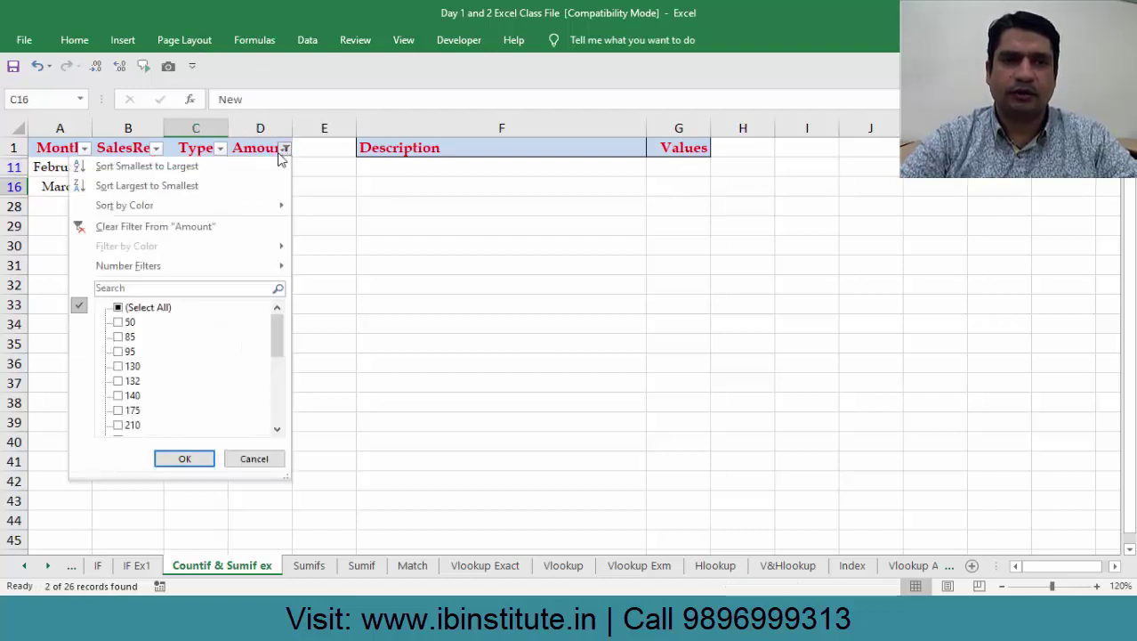
pyautogui.click(141, 230)
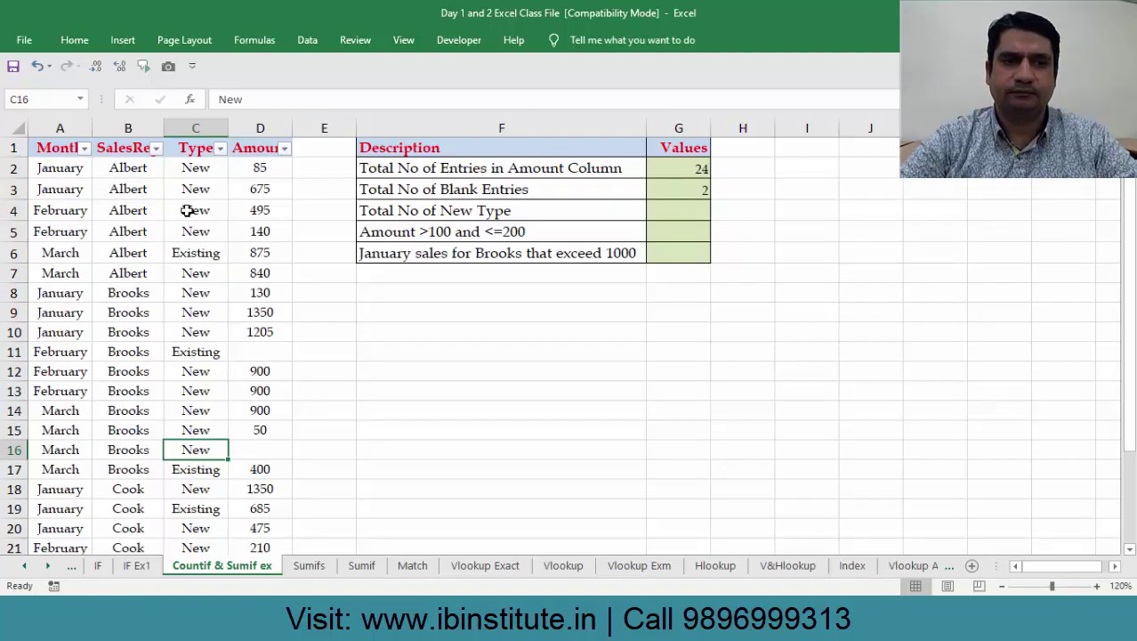
# Step: Examine the "Total No of New Type" description and the entries in the Type column
pyautogui.click(478, 215)
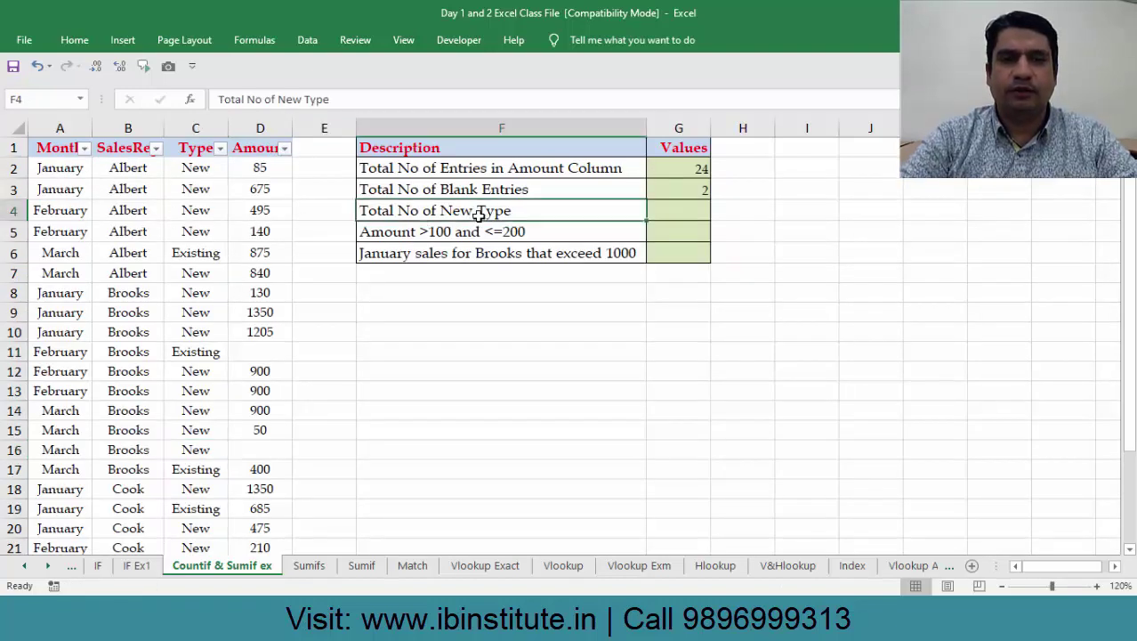
pyautogui.click(176, 295)
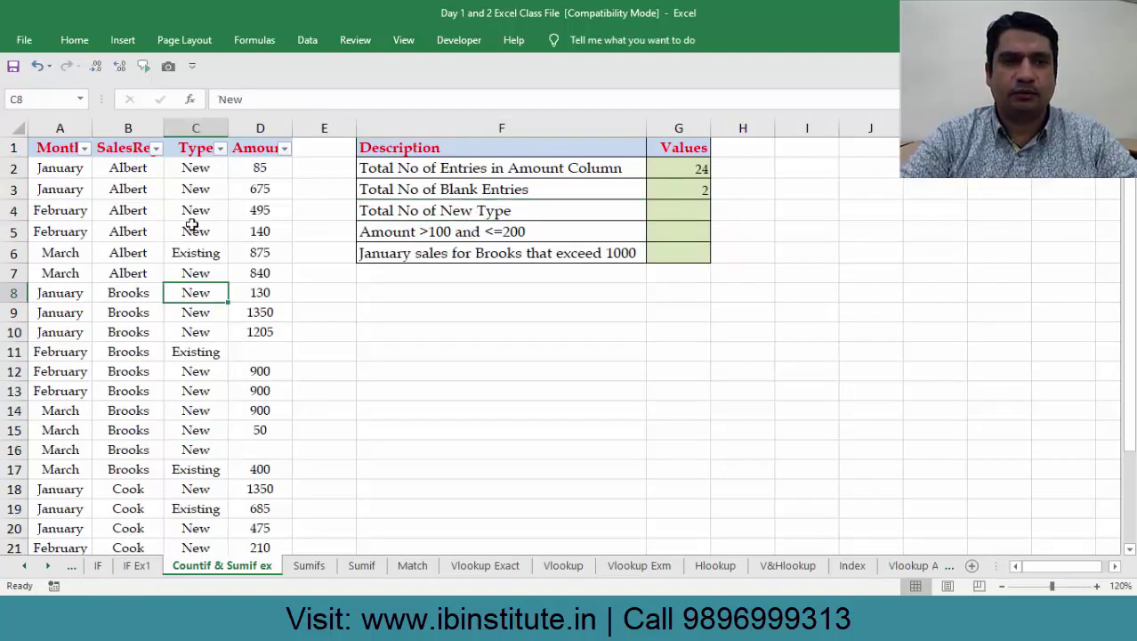
pyautogui.click(186, 126)
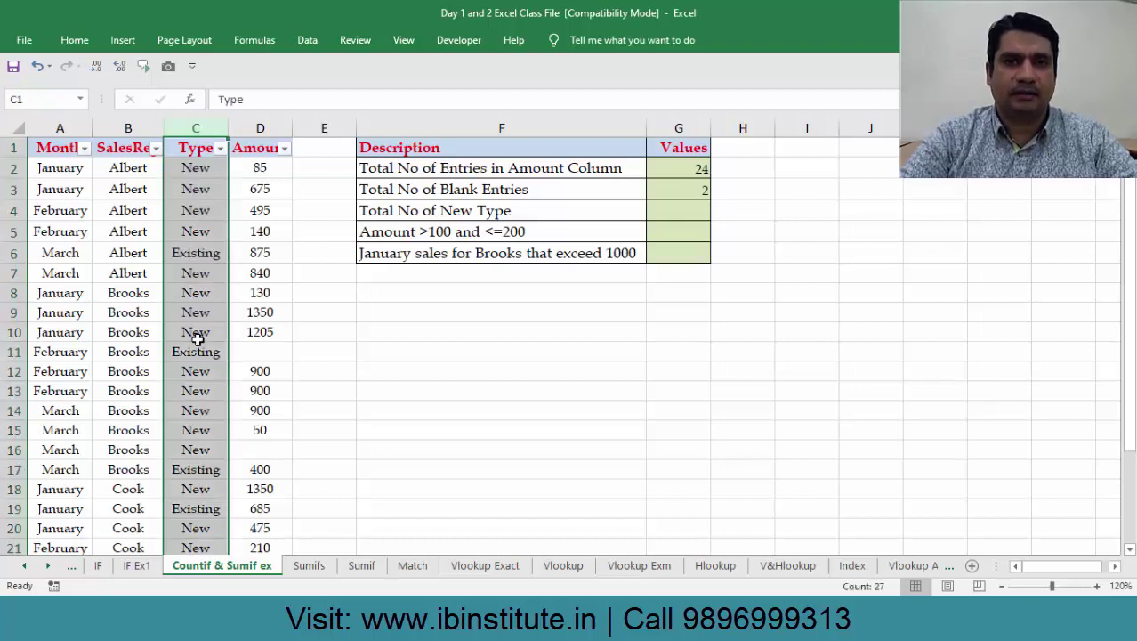
pyautogui.click(203, 300)
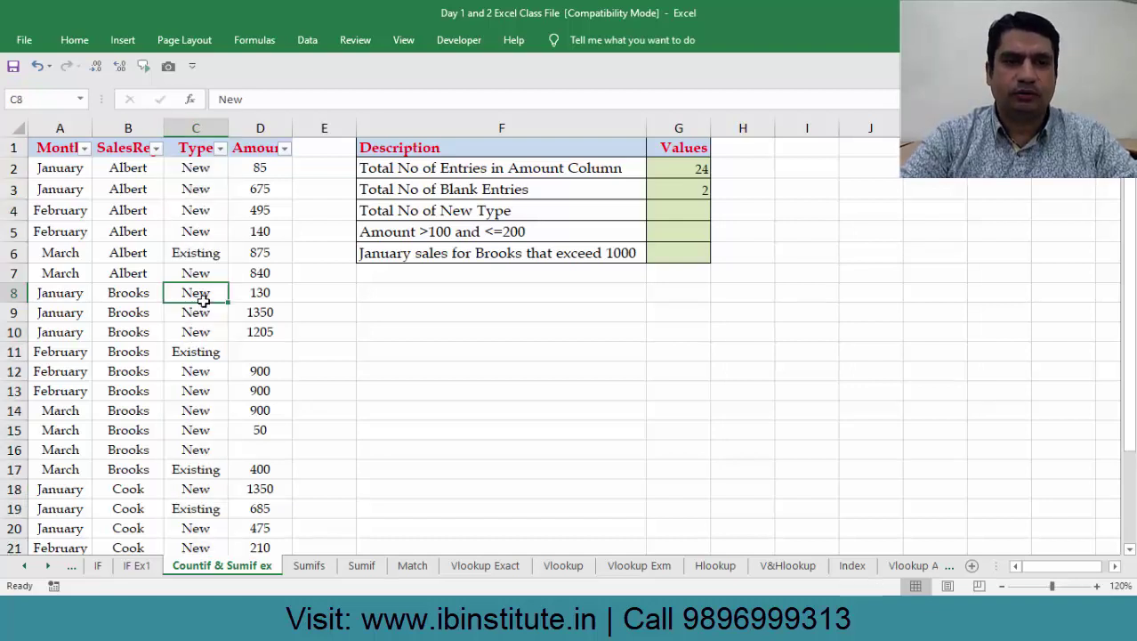
pyautogui.click(218, 149)
pyautogui.click(218, 149)
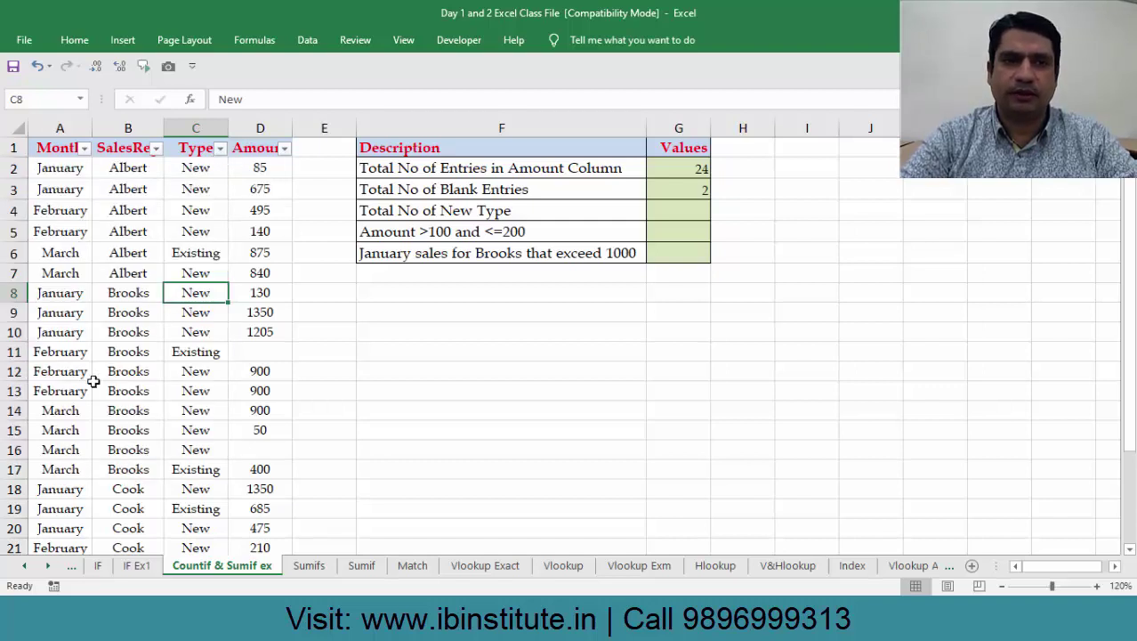
# Step: Go to the Type header in C1 and open its filter options
pyautogui.press('Up')
pyautogui.press('Up')
pyautogui.press('Up')
pyautogui.press('Up')
pyautogui.press('Up')
pyautogui.press('Up')
pyautogui.press('Up')
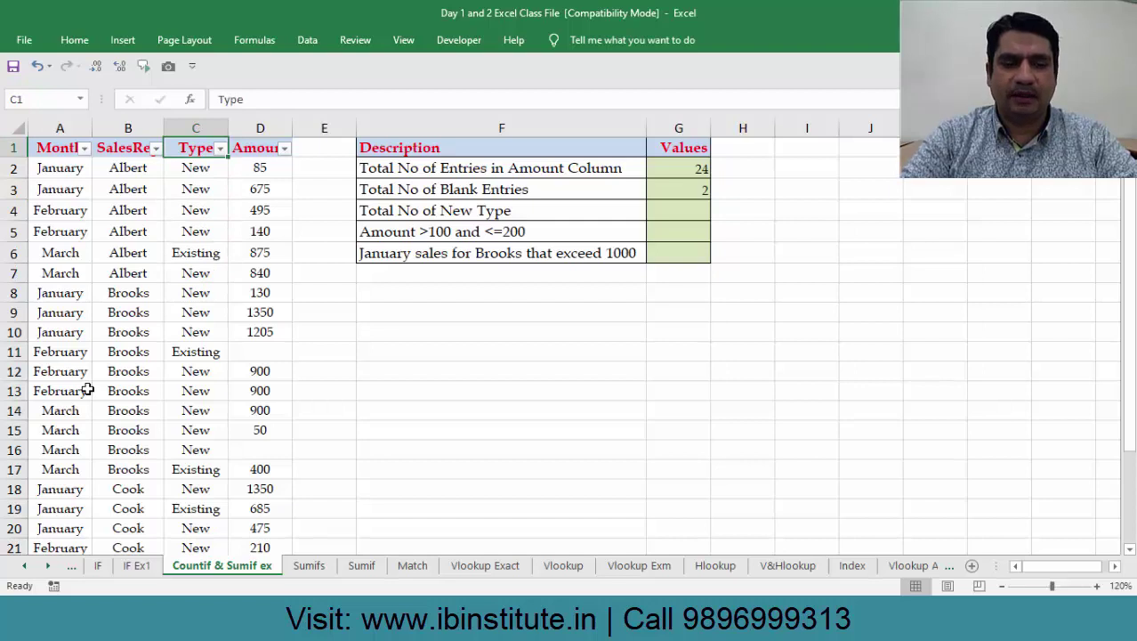
pyautogui.hotkey('alt', 'Down')
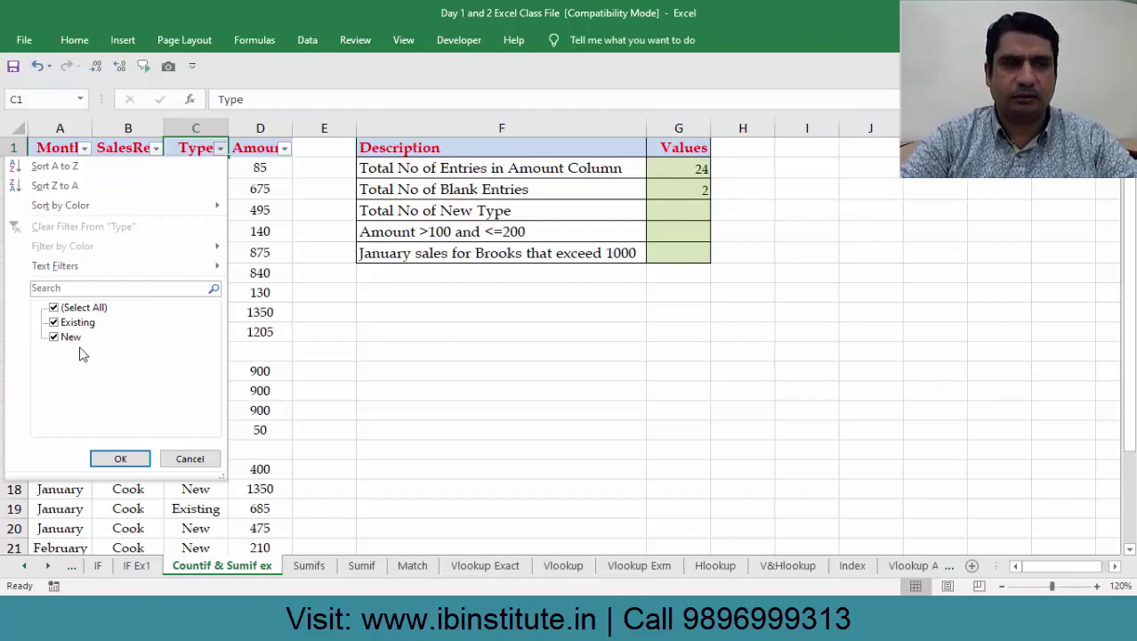
pyautogui.click(54, 326)
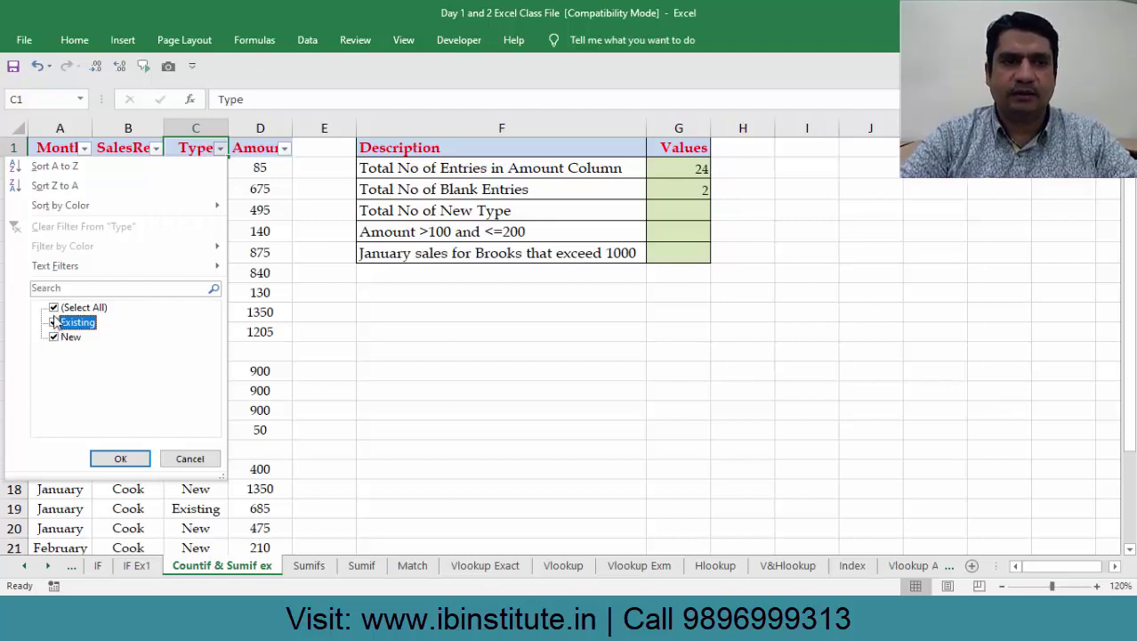
pyautogui.click(53, 308)
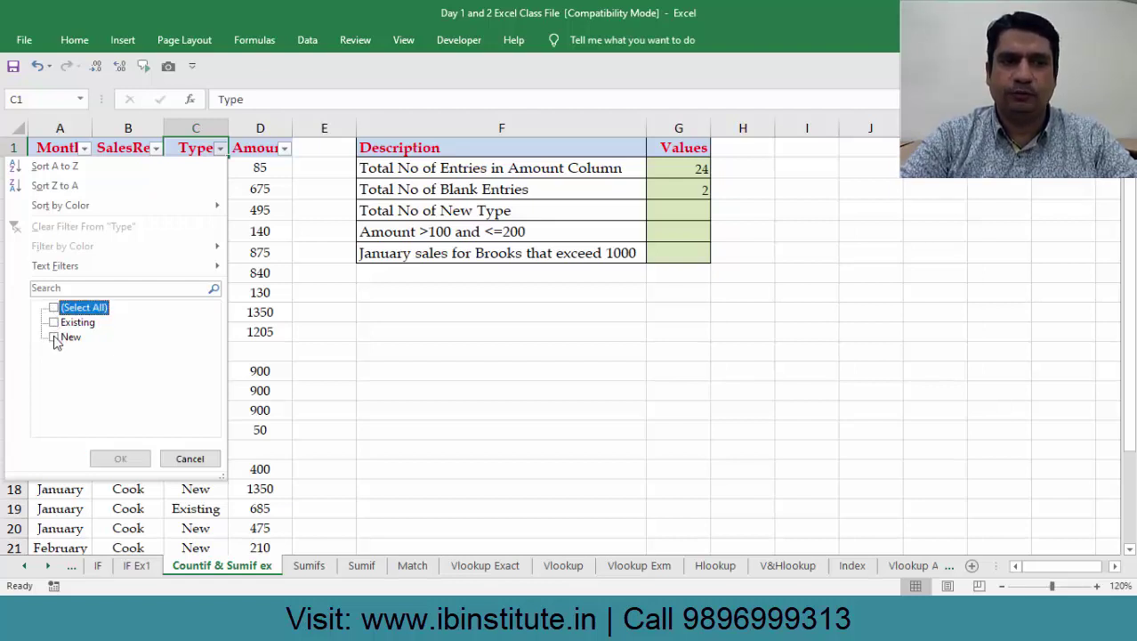
pyautogui.click(55, 338)
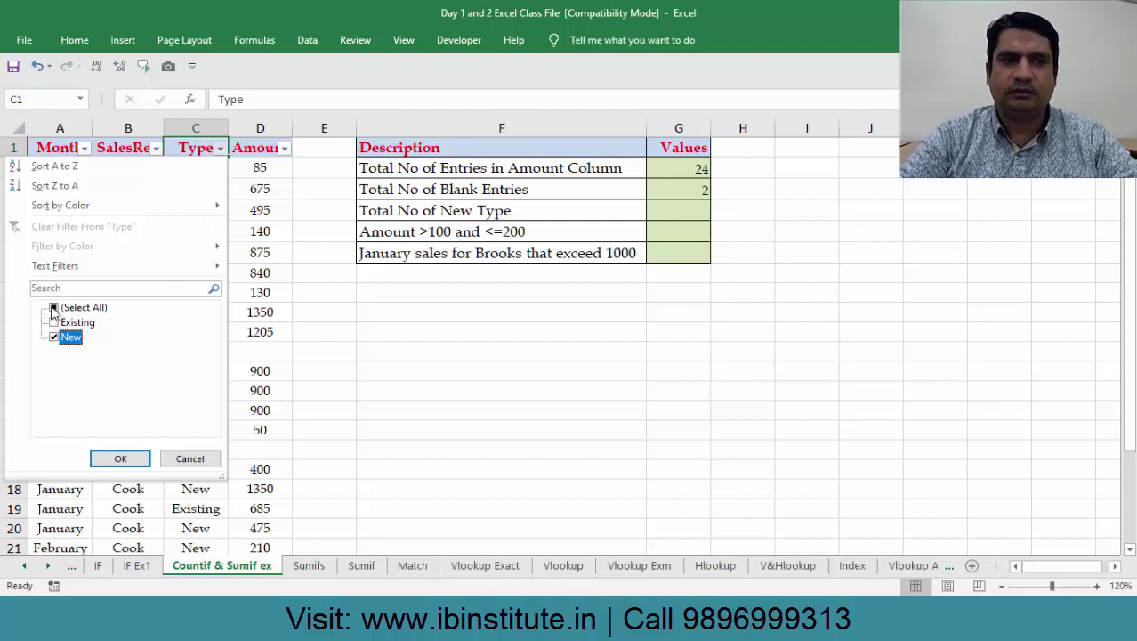
pyautogui.click(53, 308)
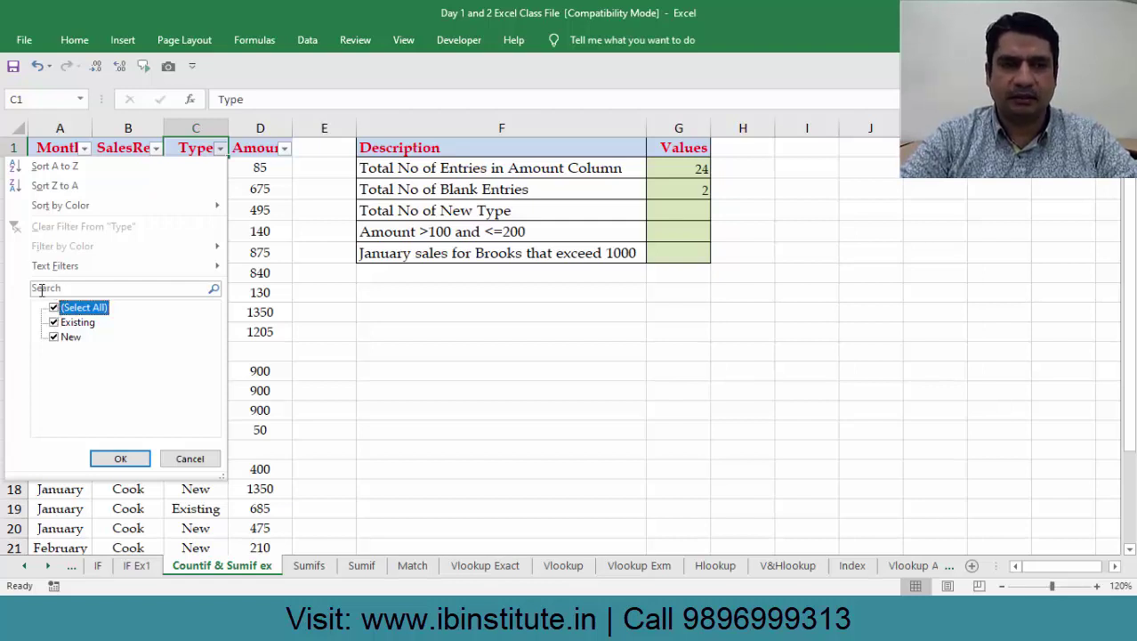
# Step: Search the Type filter values for "ne" and apply the filter to show only New rows
pyautogui.click(98, 288)
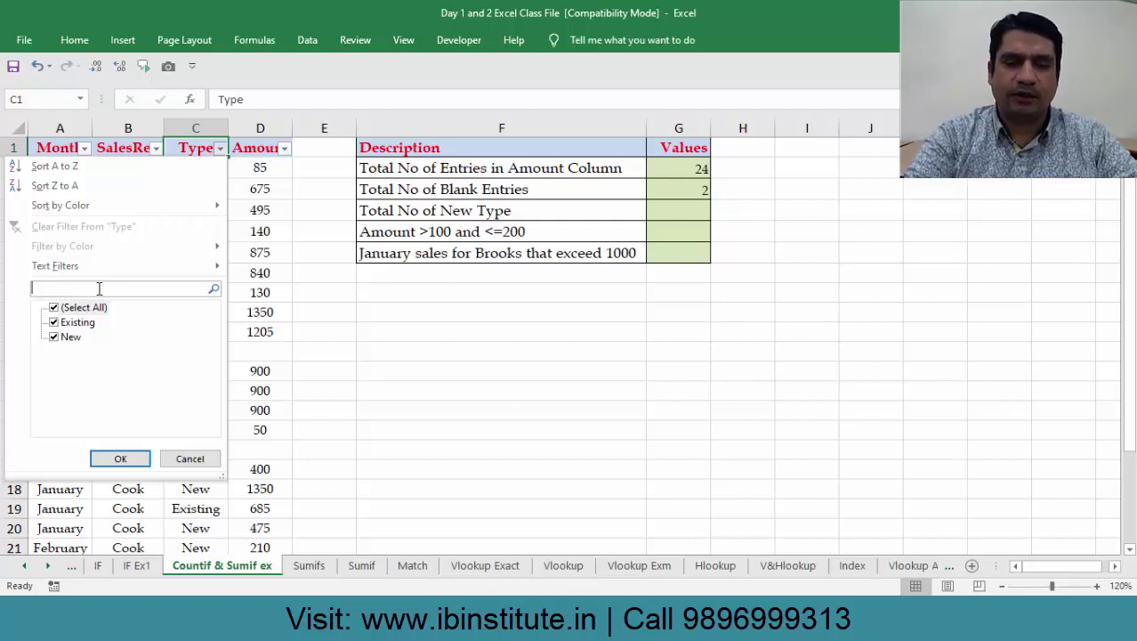
pyautogui.write('n')
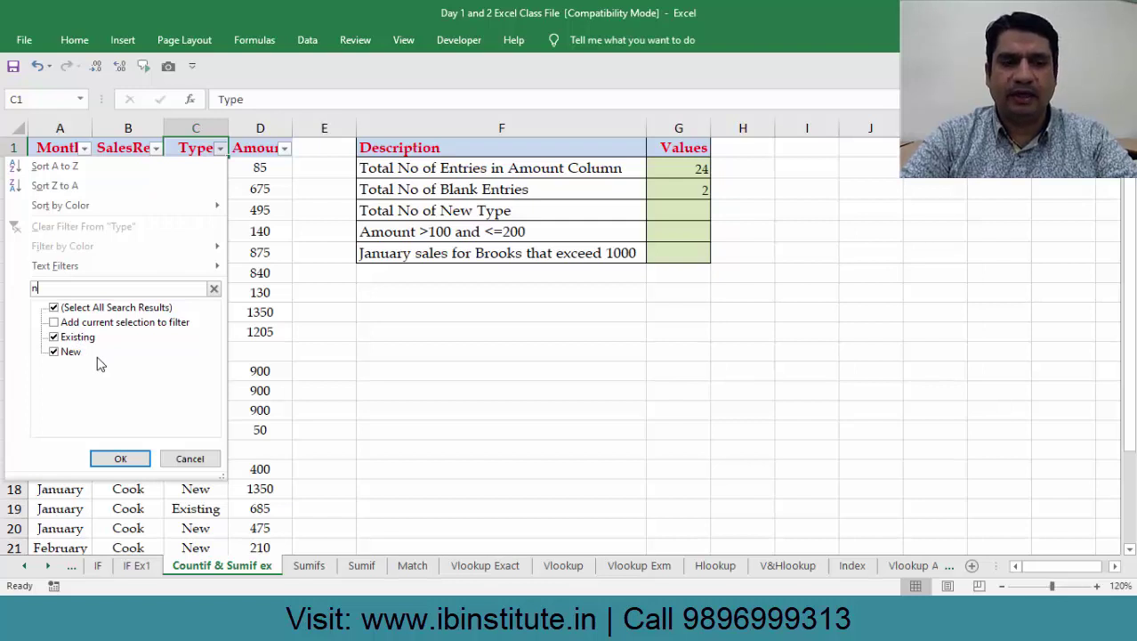
pyautogui.write('e')
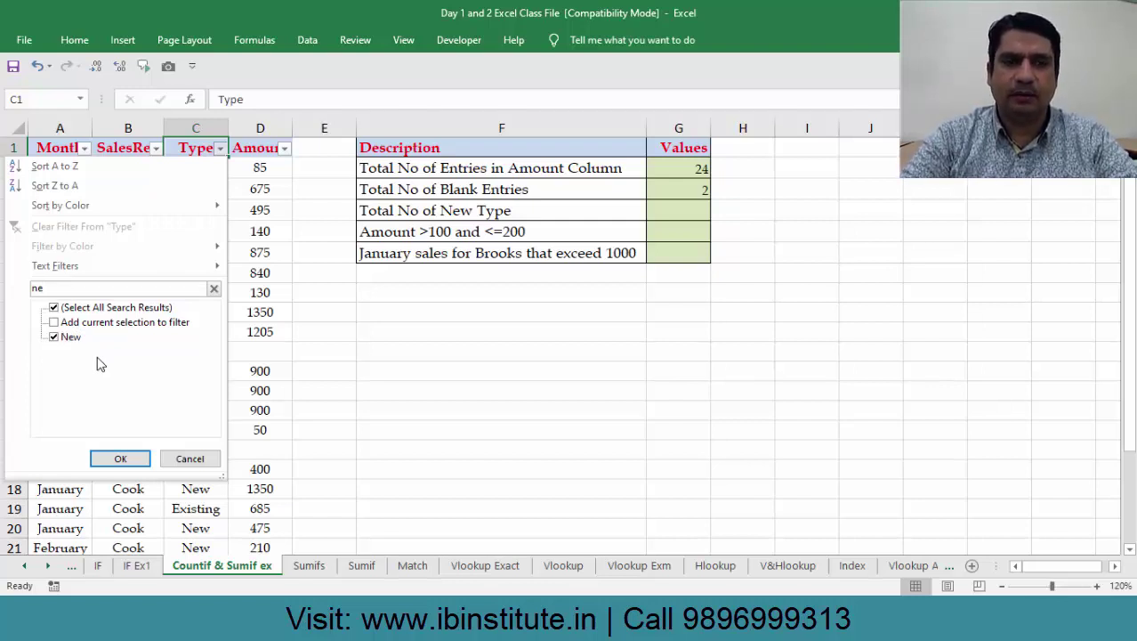
pyautogui.press('Return')
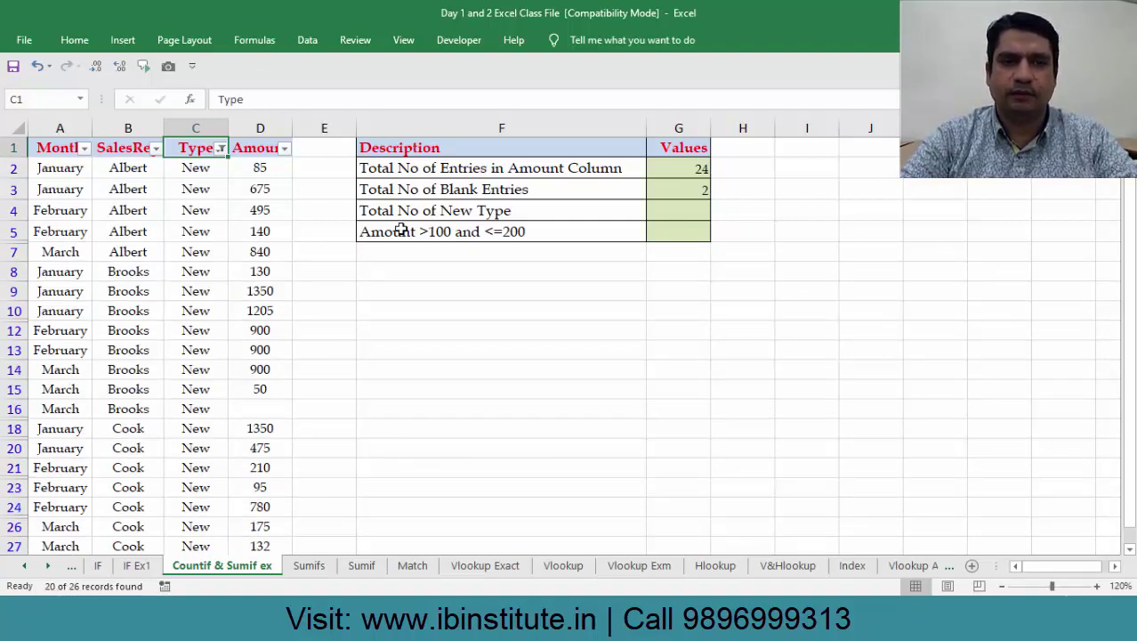
# Step: Enter 20 in G4 for the total number of New type records
pyautogui.click(679, 211)
pyautogui.write('20')
pyautogui.press('Return')
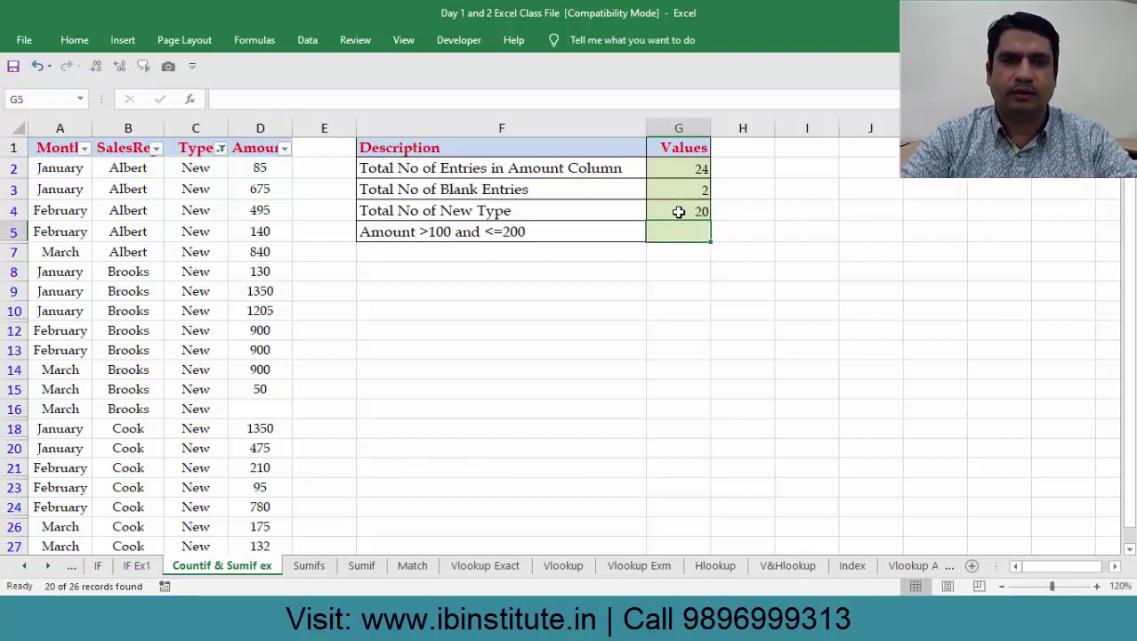
# Step: Clear the filter from the Type column
pyautogui.click(162, 272)
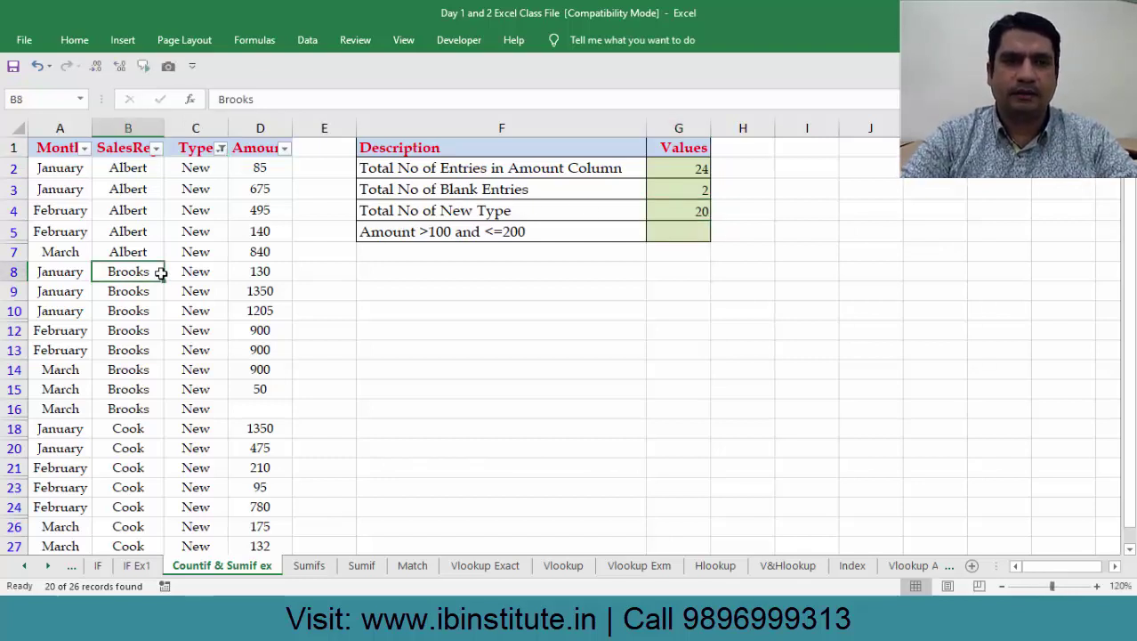
pyautogui.click(221, 148)
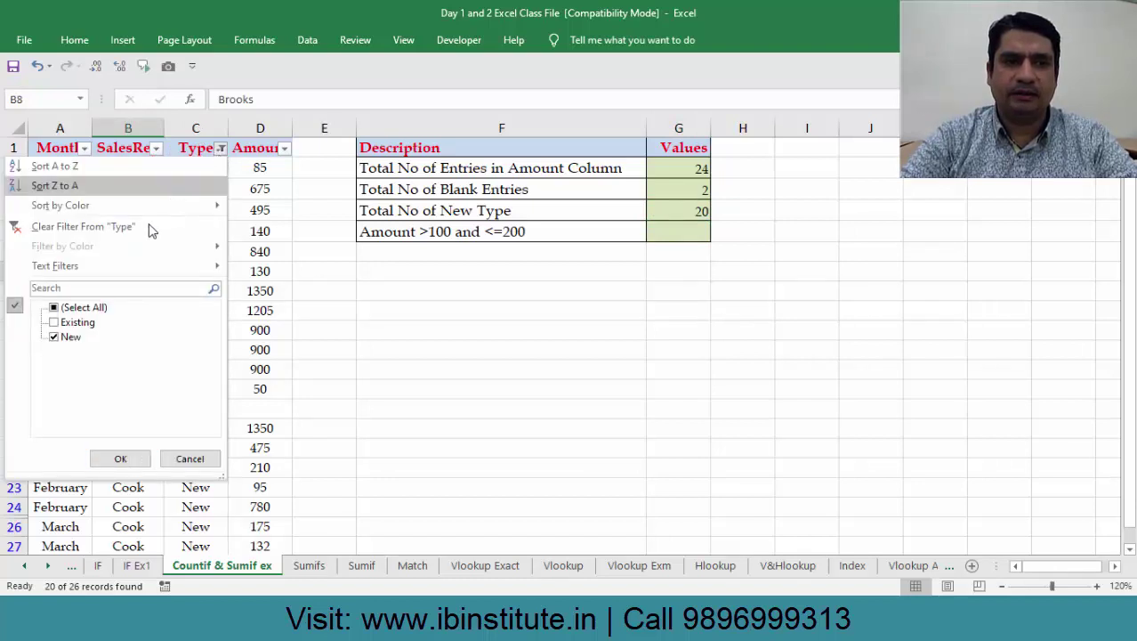
pyautogui.click(79, 230)
pyautogui.click(192, 254)
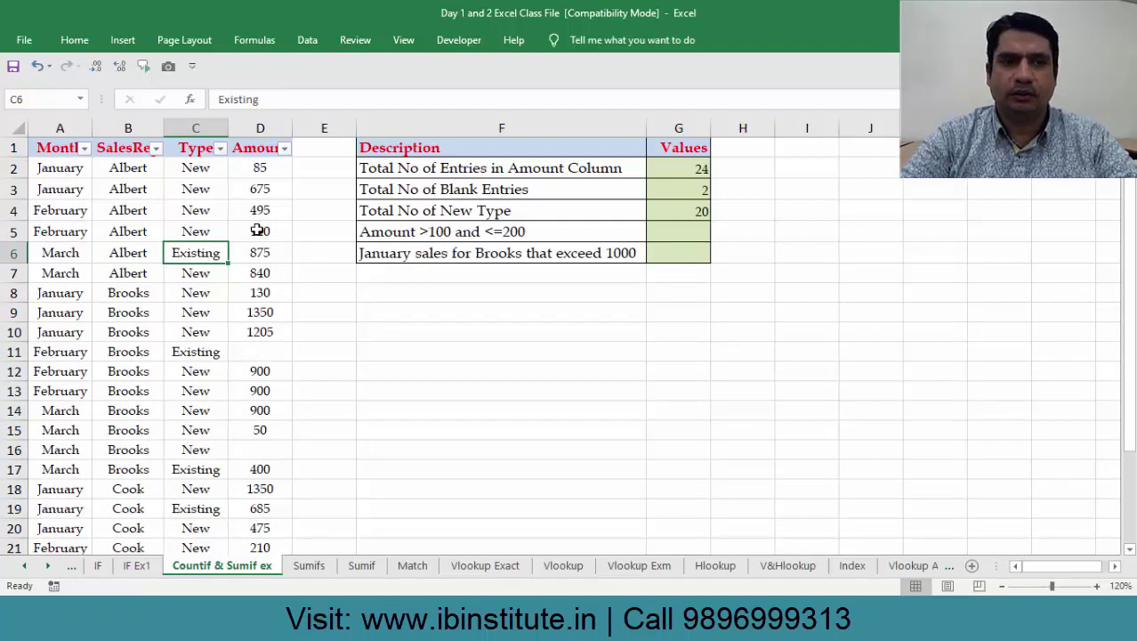
# Step: Open the number filter comparisons for the Amount column
pyautogui.click(268, 131)
pyautogui.click(263, 206)
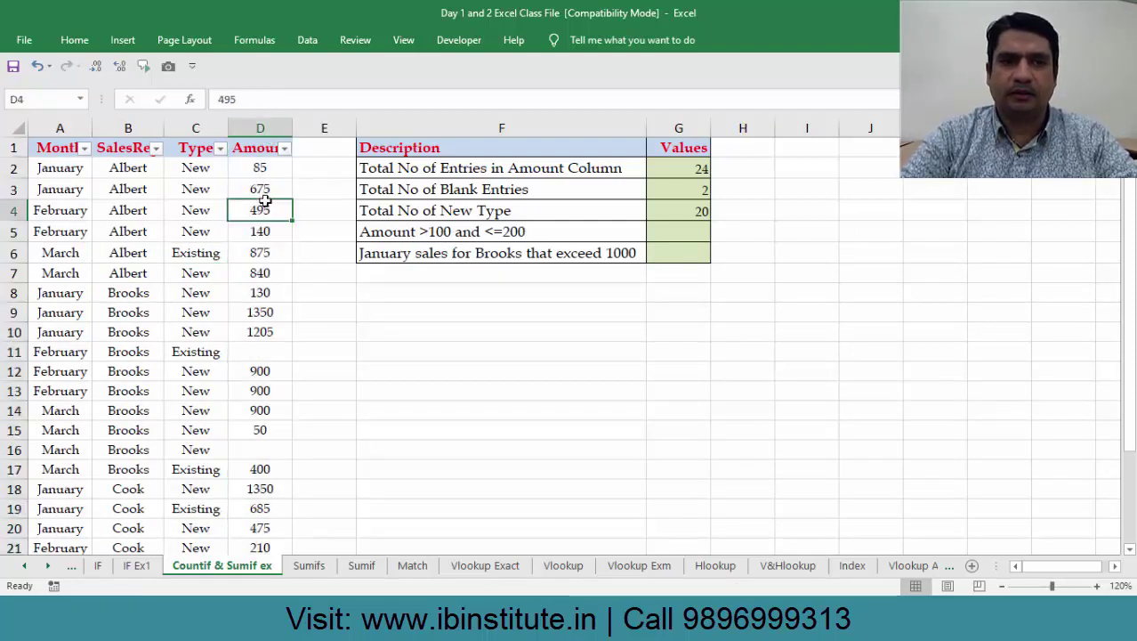
pyautogui.press('Up')
pyautogui.press('Up')
pyautogui.press('Up')
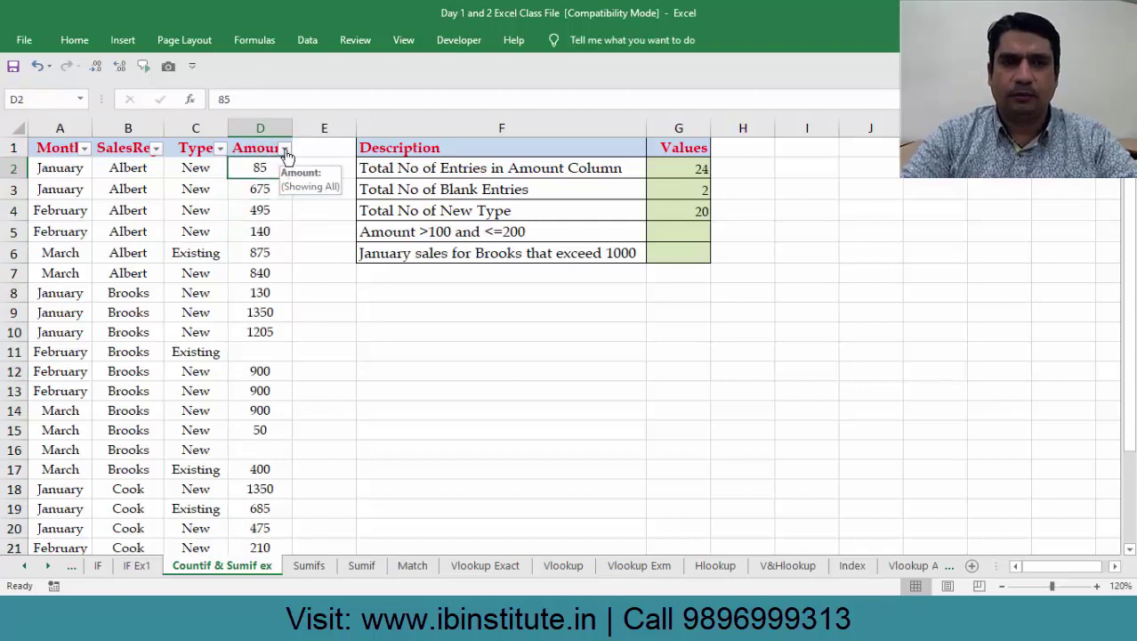
pyautogui.click(285, 148)
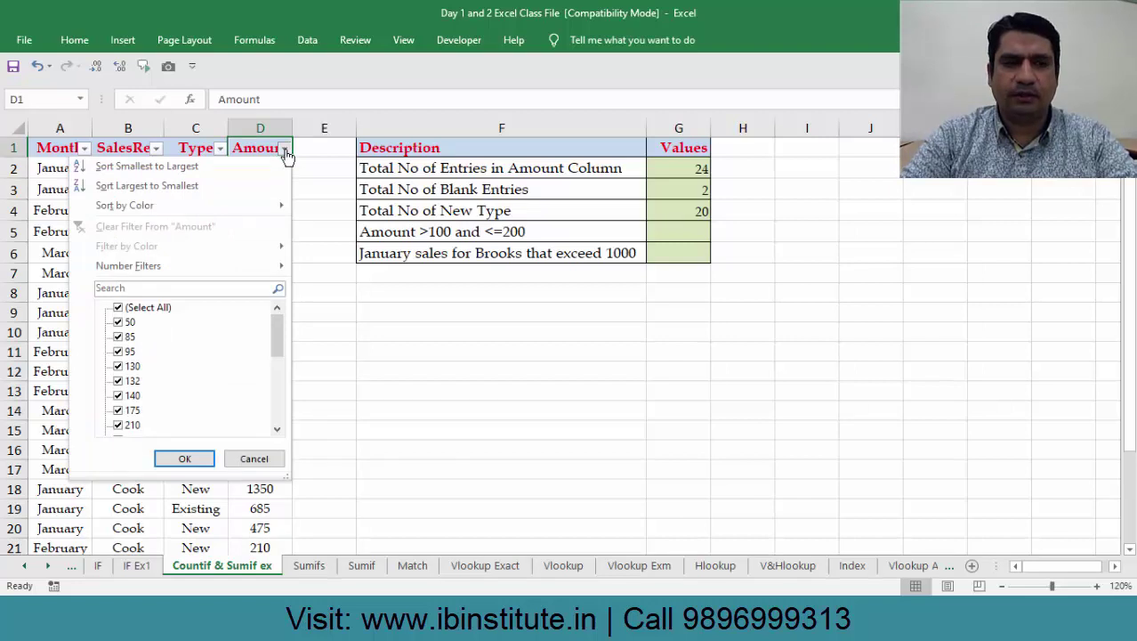
pyautogui.press('f')
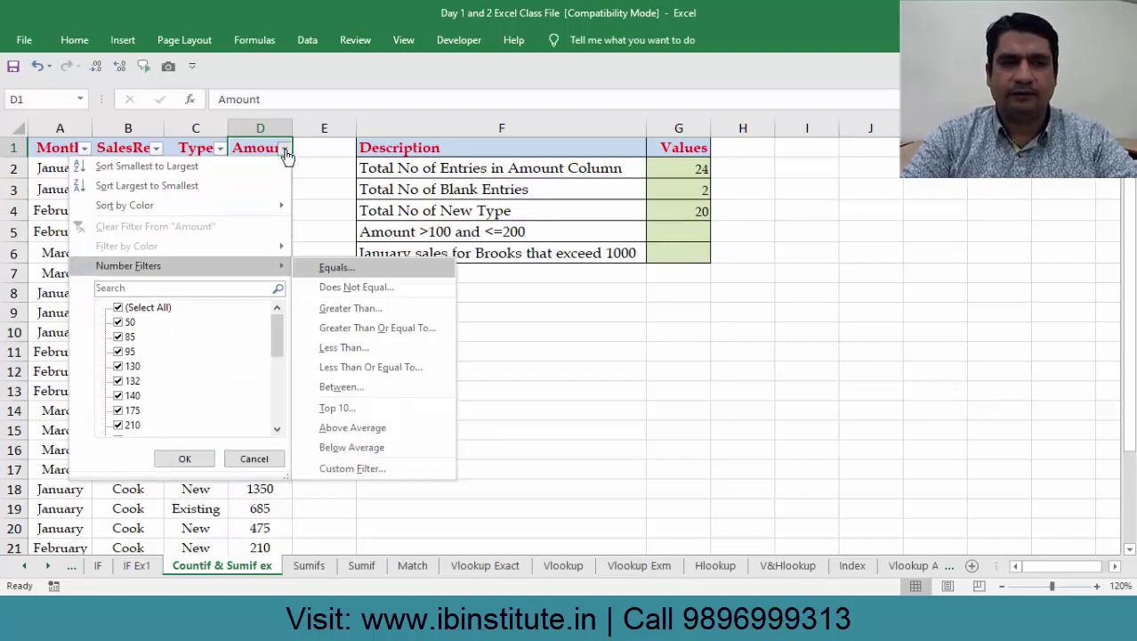
# Step: Review the available number filter comparisons for the Amount column, from Equals through Below Average
pyautogui.press('Down')
pyautogui.press('Down')
pyautogui.press('Down')
pyautogui.press('Down')
pyautogui.press('Down')
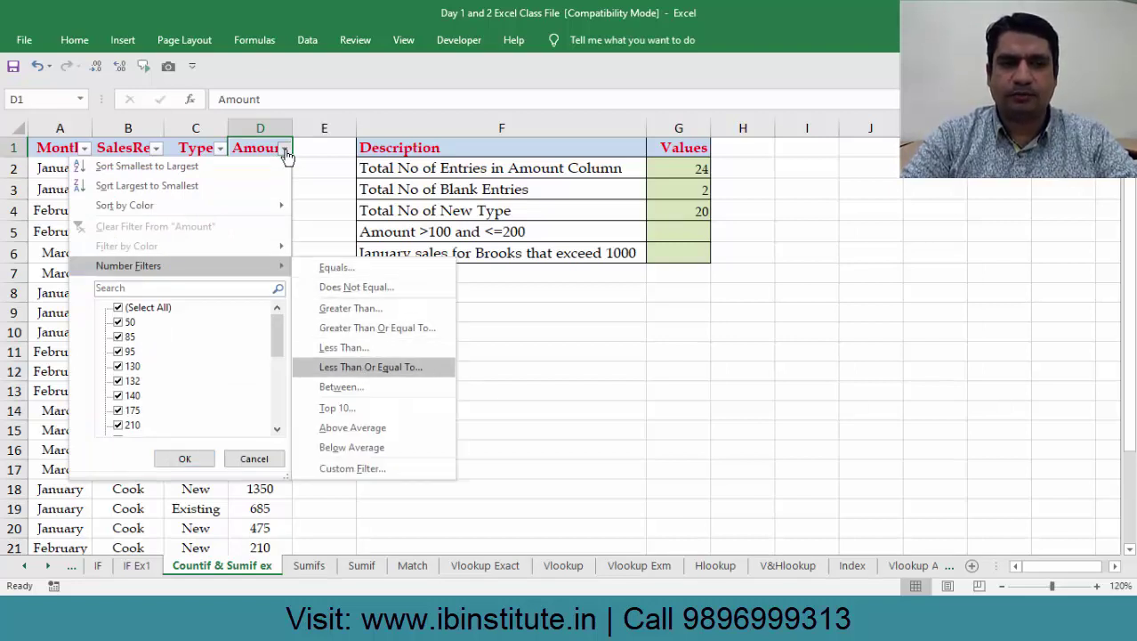
pyautogui.press('Up')
pyautogui.press('Up')
pyautogui.press('Up')
pyautogui.press('Up')
pyautogui.press('Up')
pyautogui.press('Down')
pyautogui.press('Down')
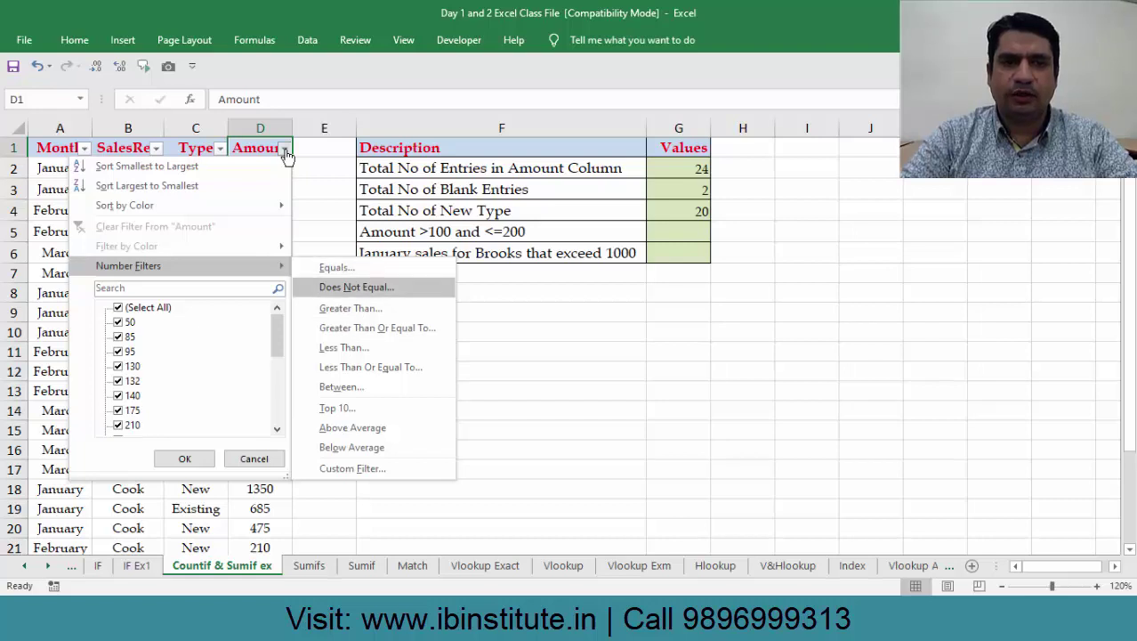
pyautogui.press('Down')
pyautogui.press('Down')
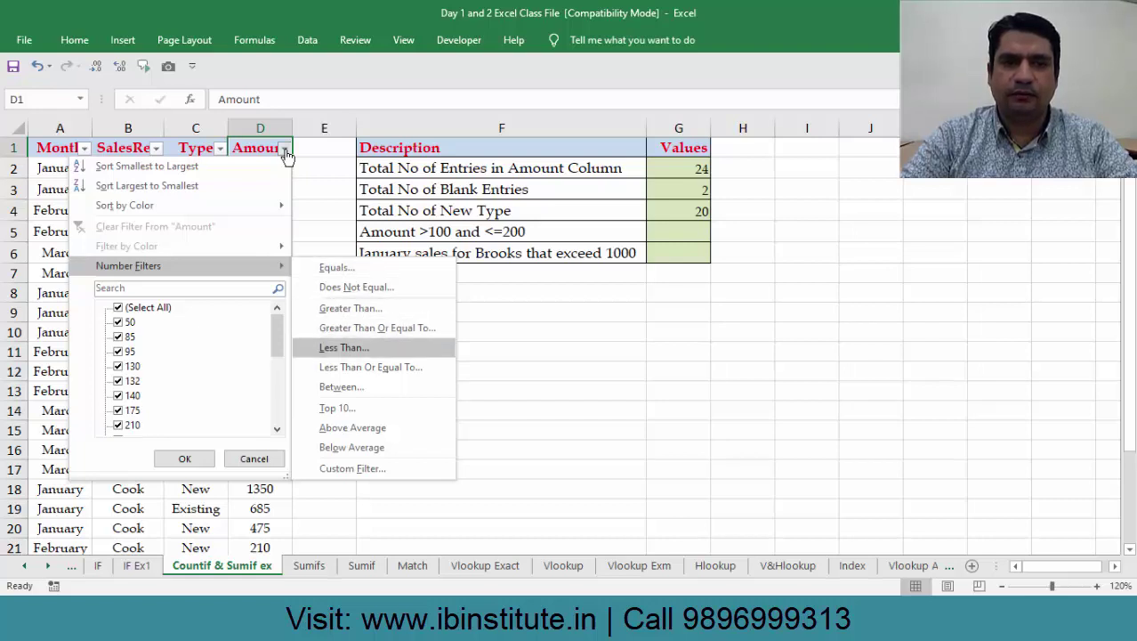
pyautogui.press('Down')
pyautogui.press('Down')
pyautogui.press('Down')
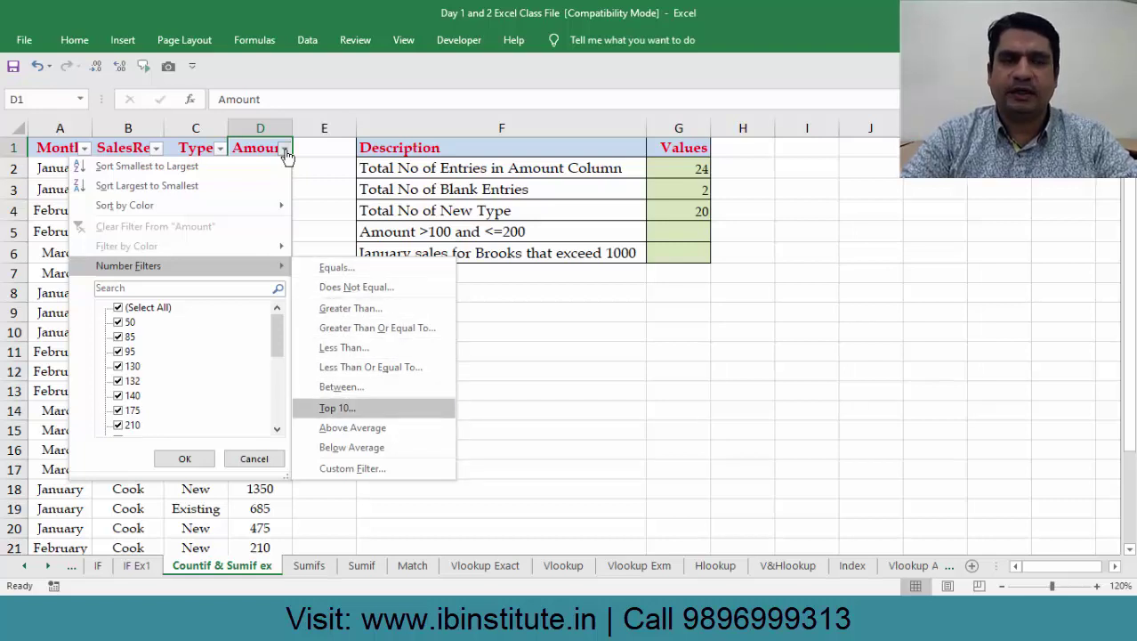
pyautogui.press('Down')
pyautogui.press('Down')
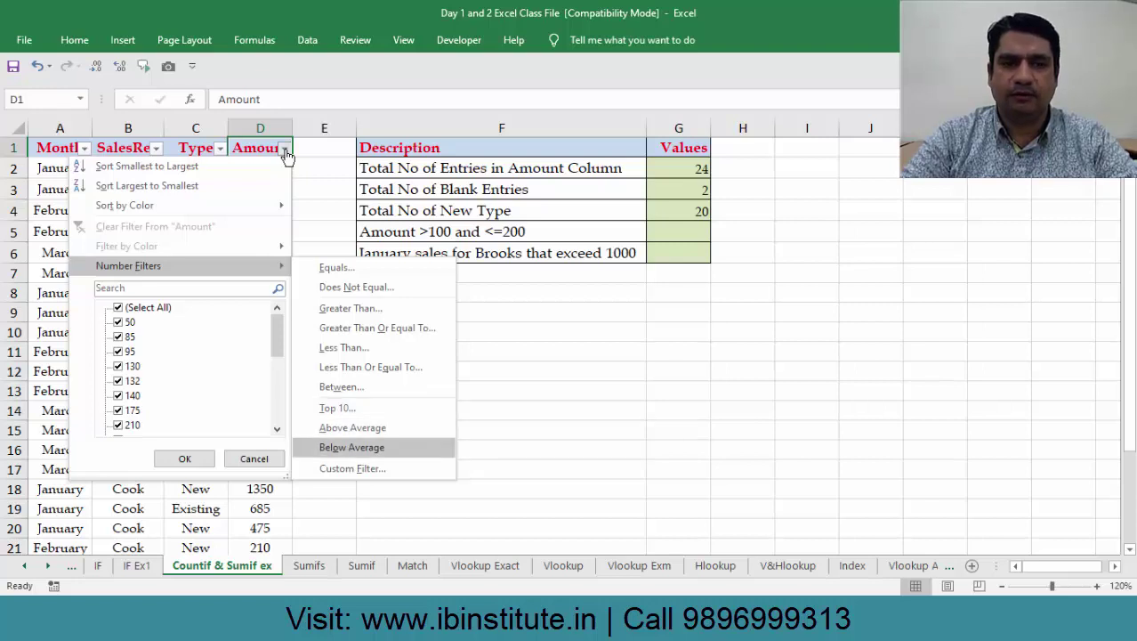
# Step: Start a Between number filter on the Amount column with 100 as the lower value, keeping the description table uncovered
pyautogui.press('Up')
pyautogui.press('Up')
pyautogui.press('Up')
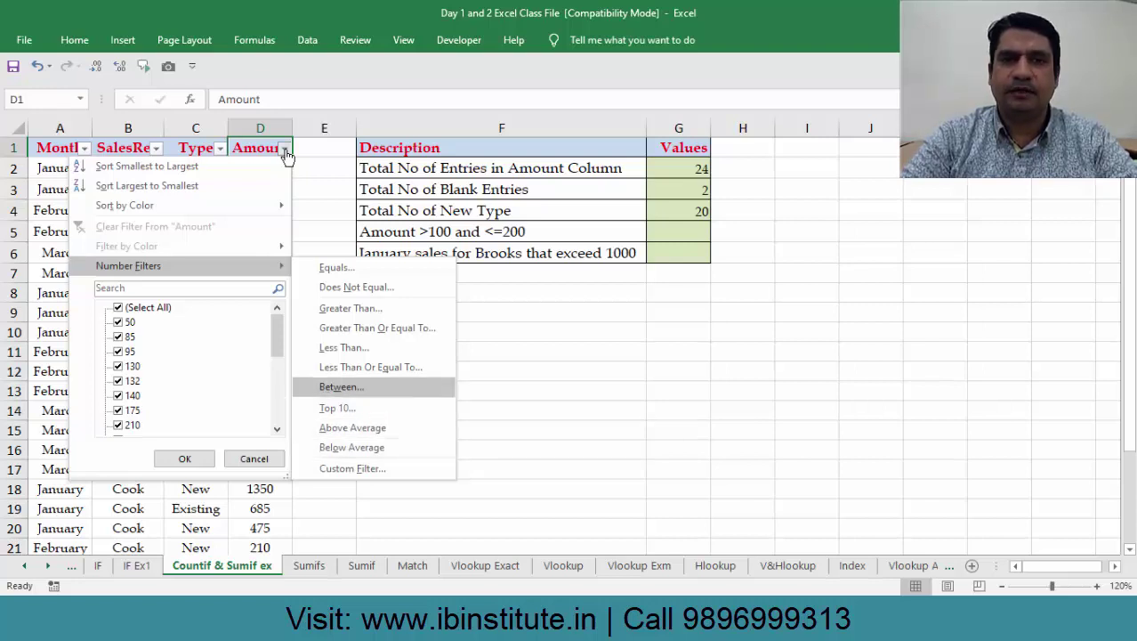
pyautogui.press('Return')
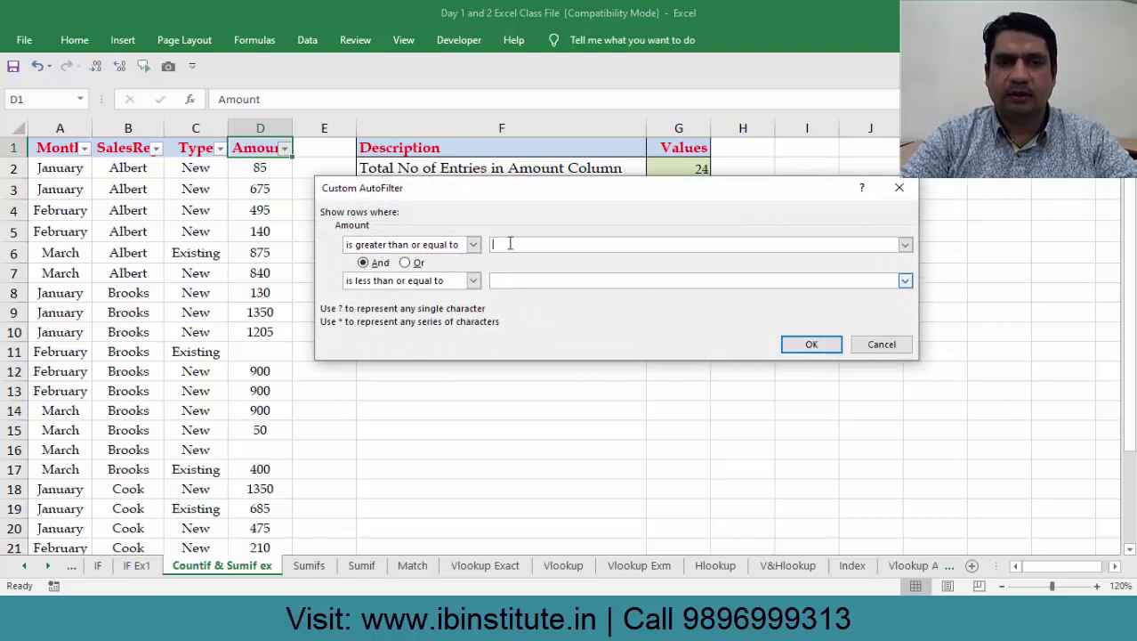
pyautogui.moveTo(530, 190); pyautogui.dragTo(496, 279)
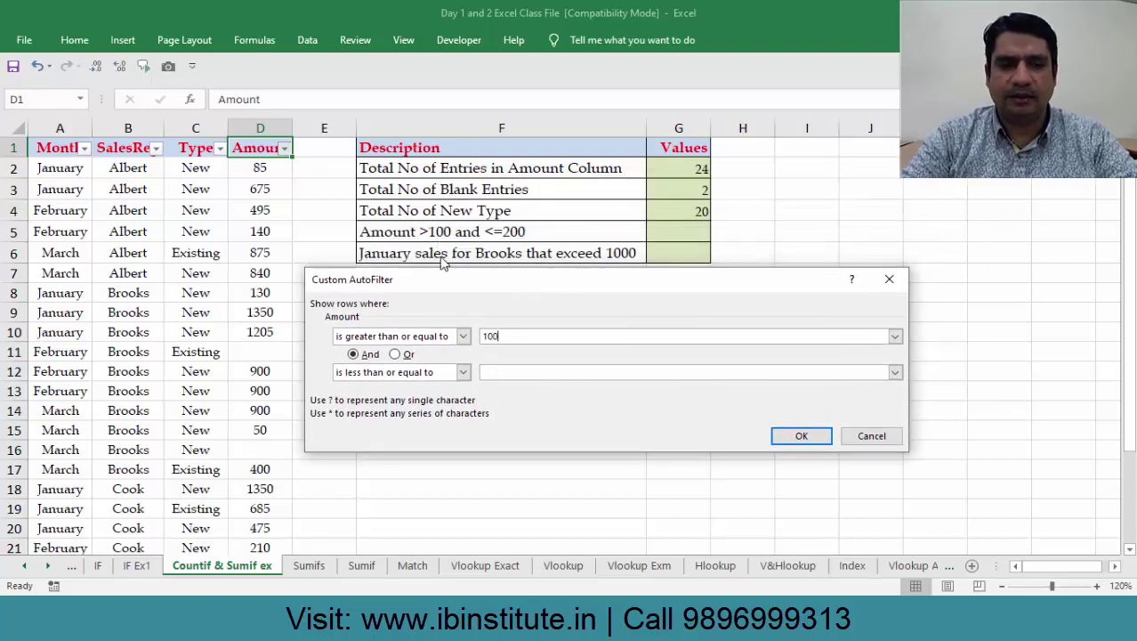
# Step: Set the Amount filter to greater than 100 and less than or equal to 200, apply it and select the filtered amounts
pyautogui.hotkey('shift', 'Tab')
pyautogui.hotkey('alt', 'Down')
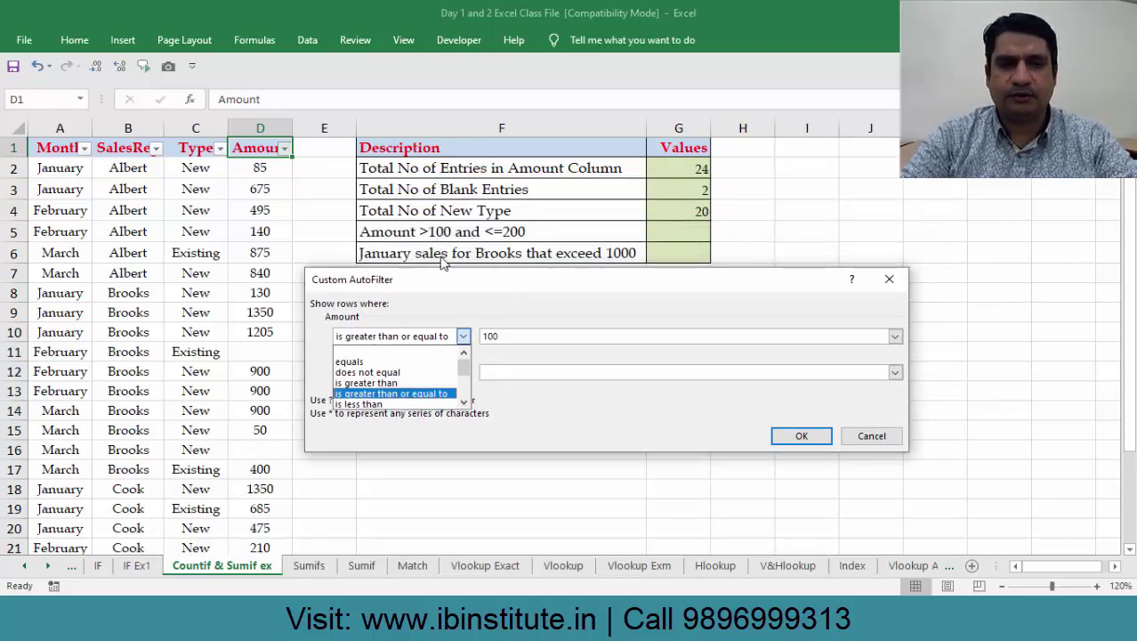
pyautogui.press('Up')
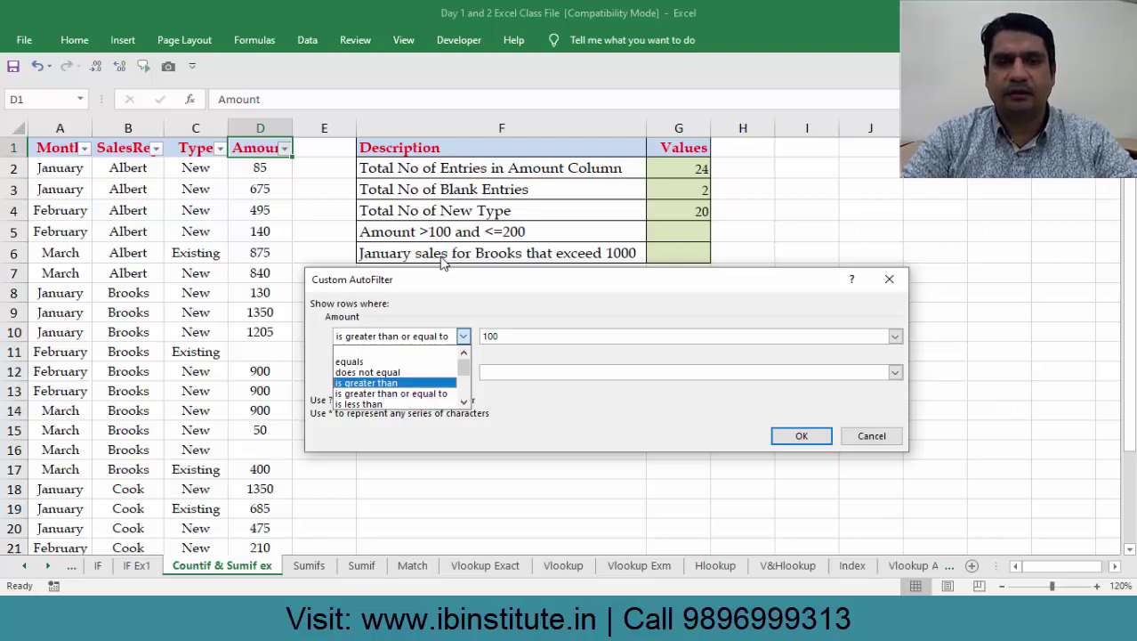
pyautogui.press('Tab')
pyautogui.press('Tab')
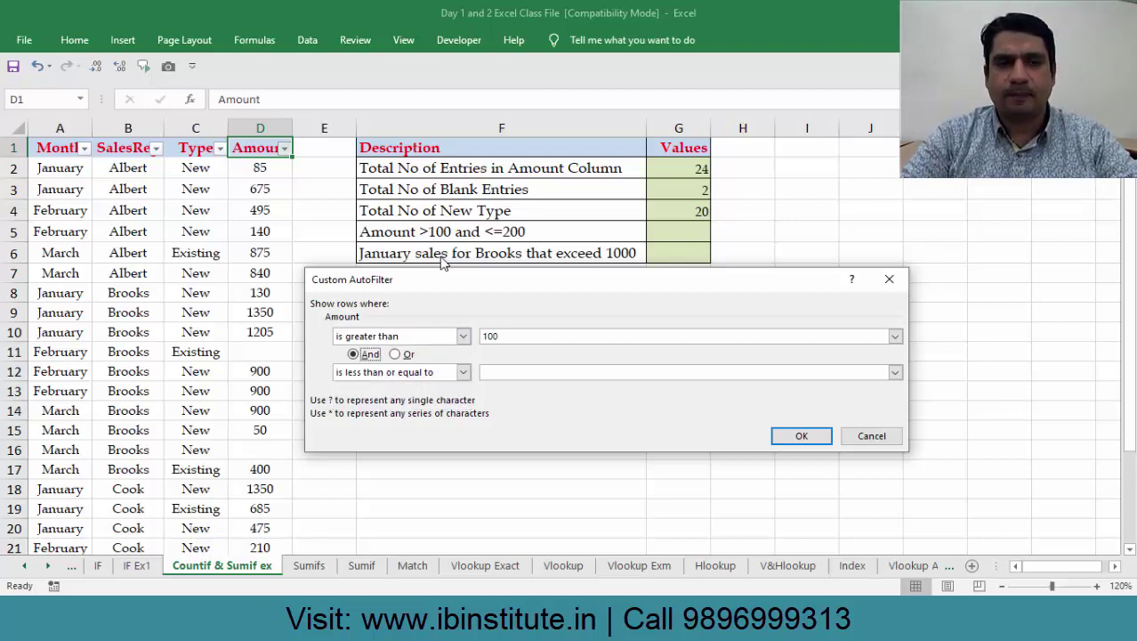
pyautogui.press('Tab')
pyautogui.press('Tab')
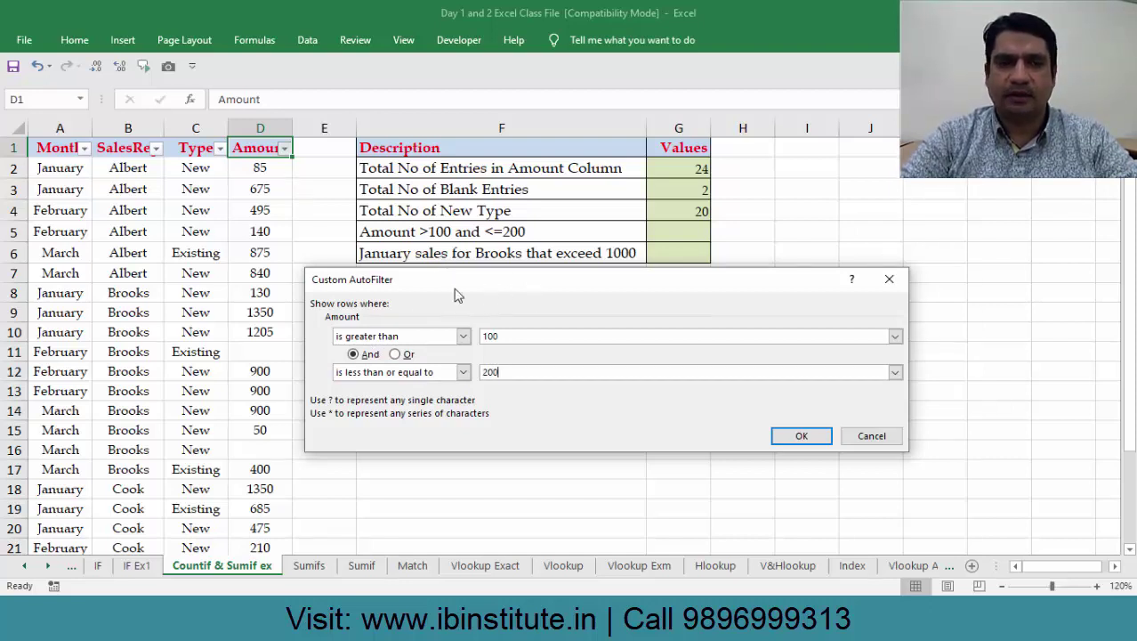
pyautogui.click(802, 436)
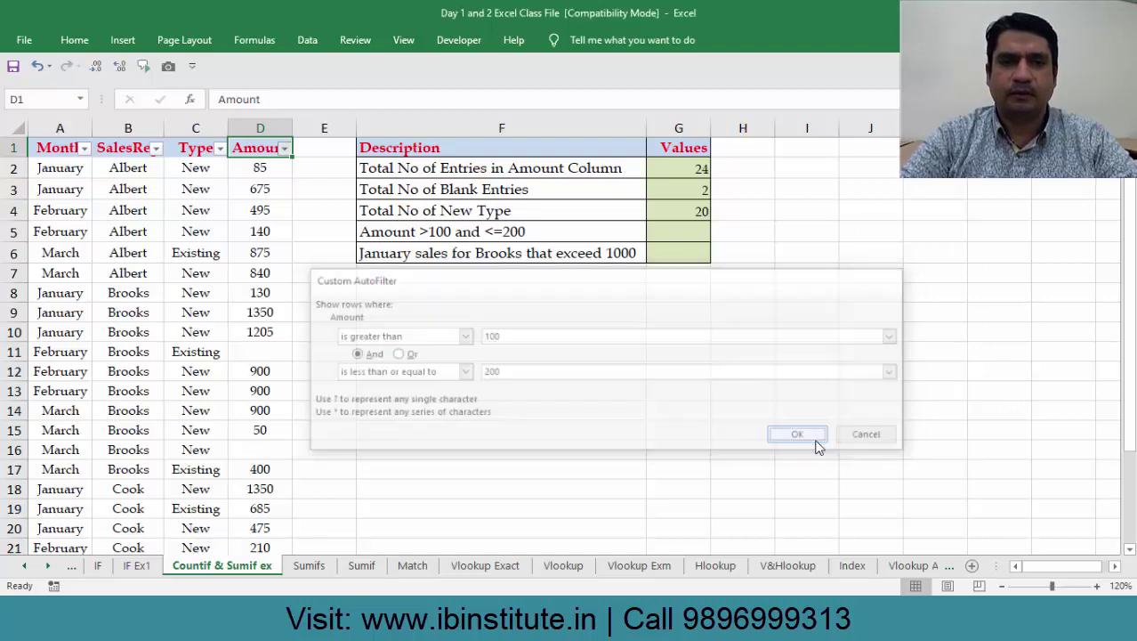
pyautogui.moveTo(259, 167); pyautogui.dragTo(258, 223)
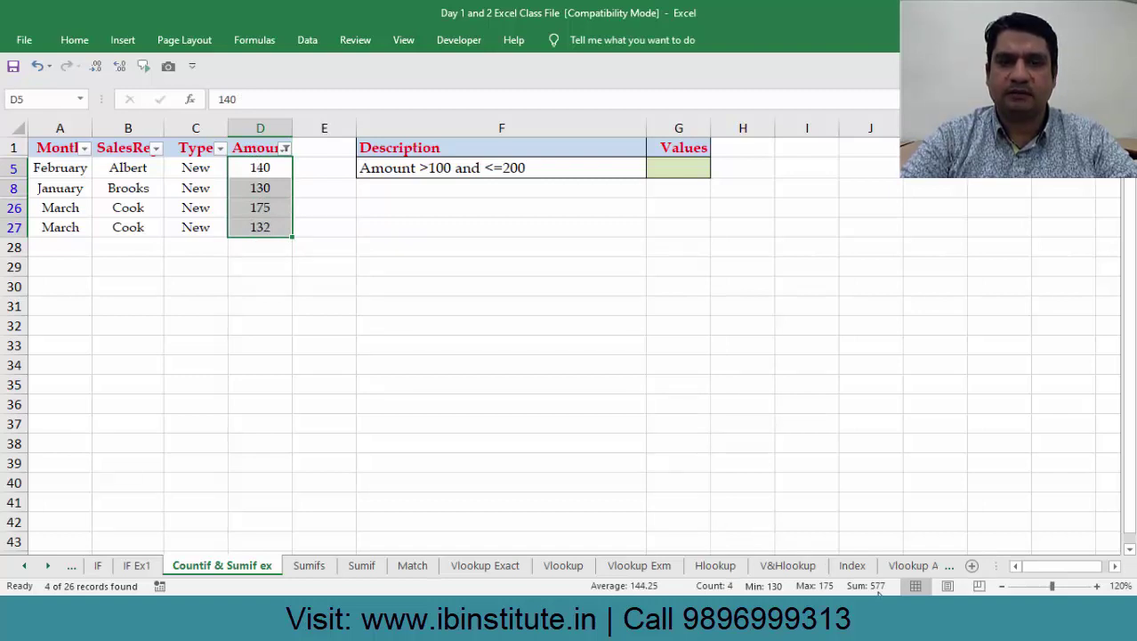
# Step: Hide the Sum, Maximum, Minimum, Count and Average statistics from the status bar
pyautogui.rightClick(792, 591)
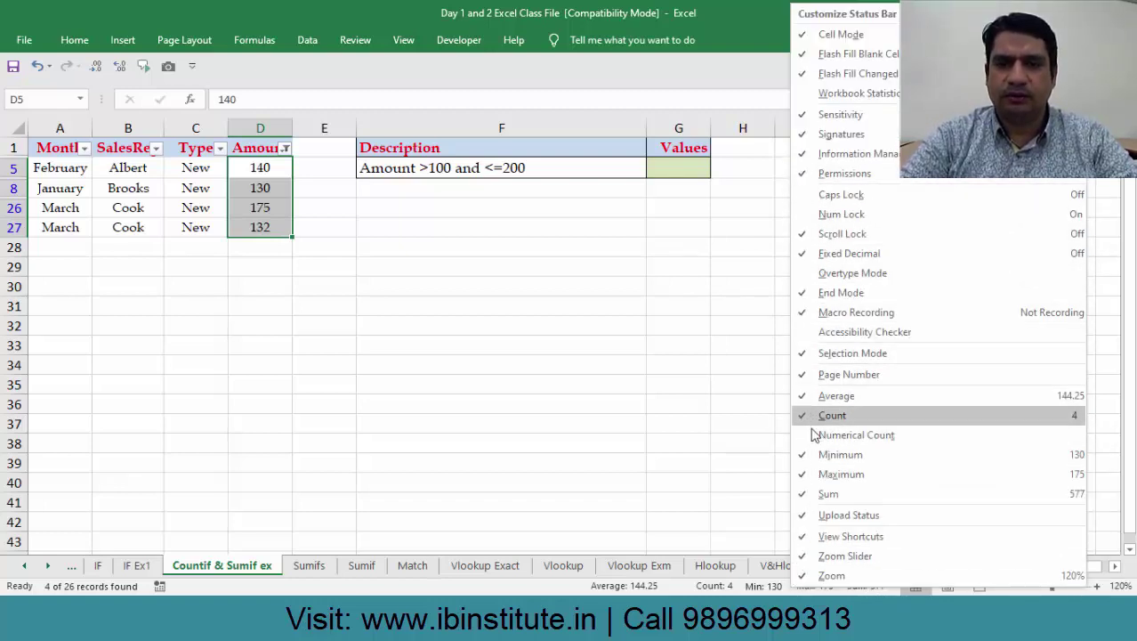
pyautogui.click(807, 496)
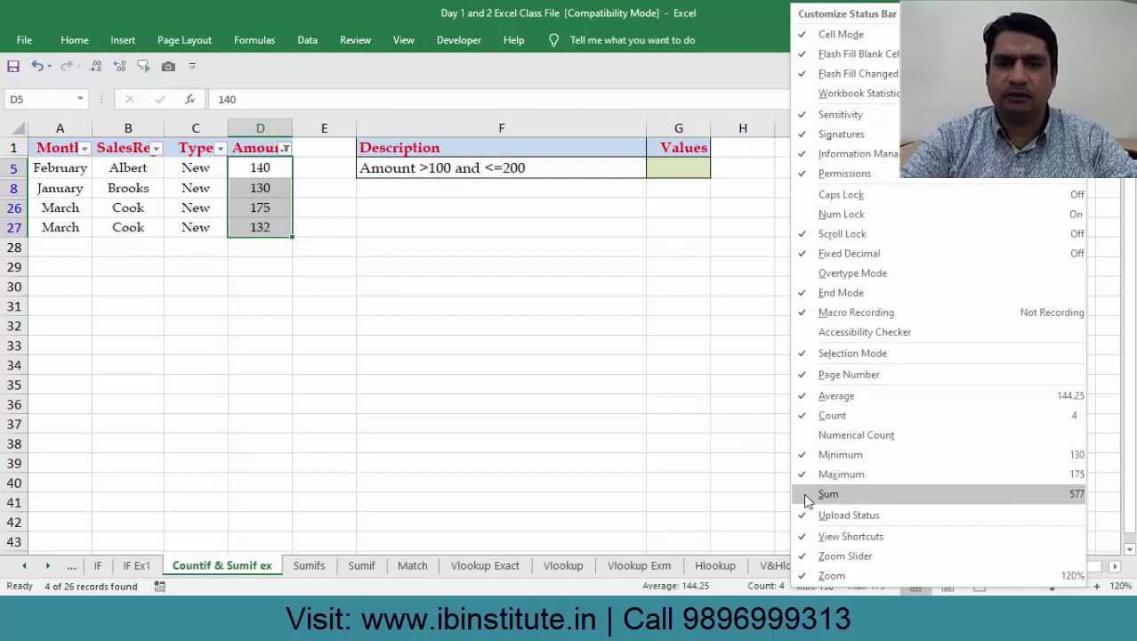
pyautogui.click(806, 473)
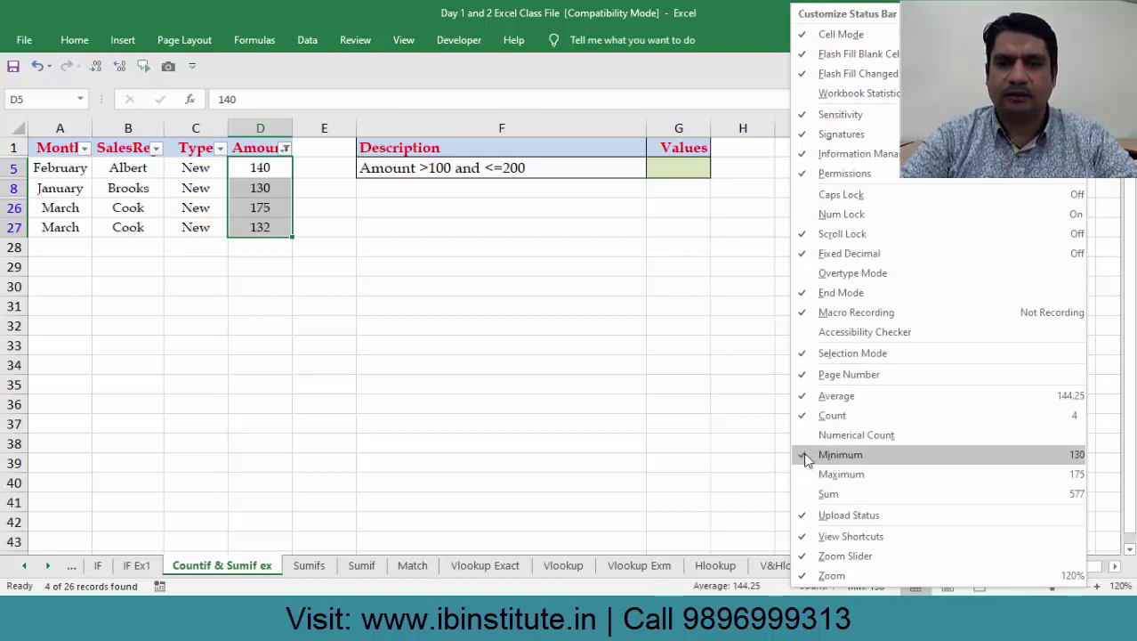
pyautogui.click(807, 454)
pyautogui.click(809, 416)
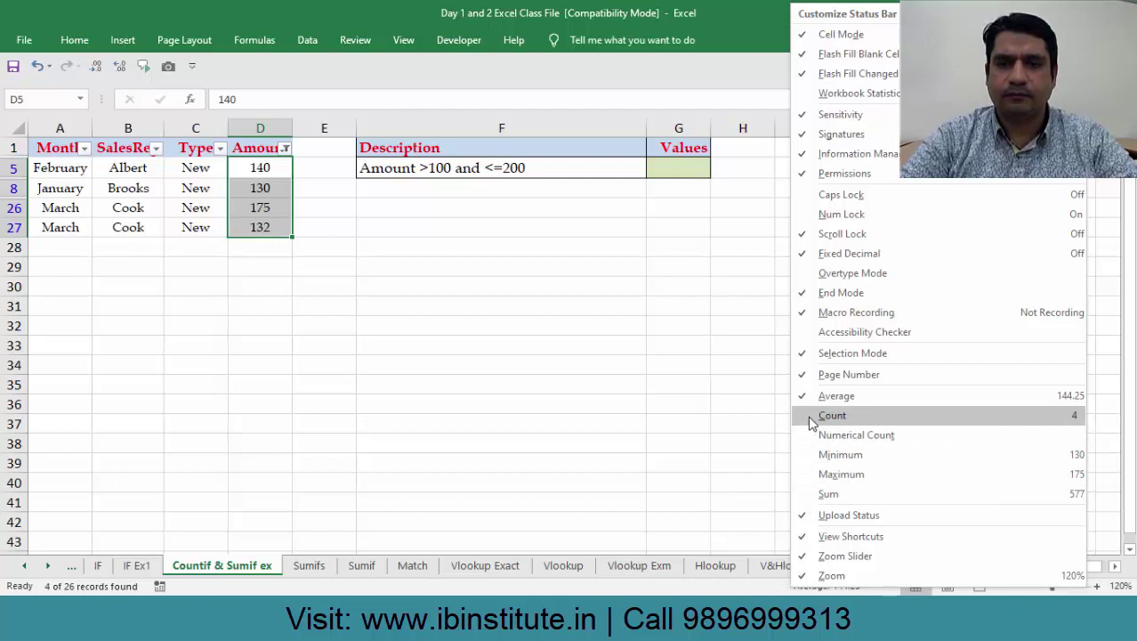
pyautogui.click(811, 397)
pyautogui.click(766, 588)
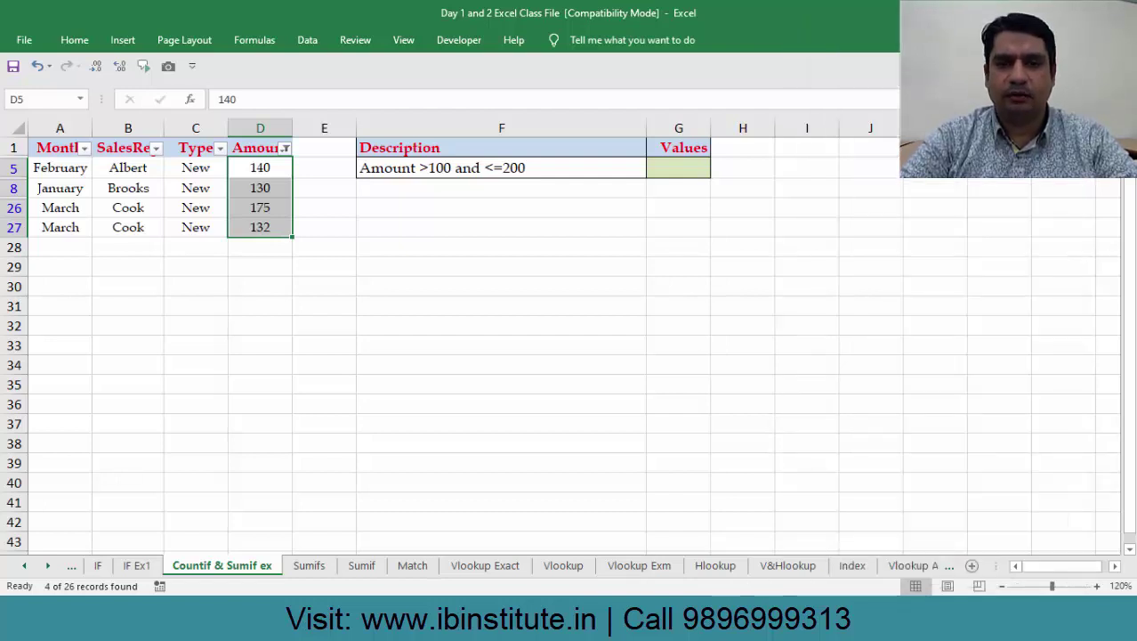
# Step: Turn the Average, Count, Minimum, Maximum and Sum statistics back on in the status bar
pyautogui.rightClick(770, 593)
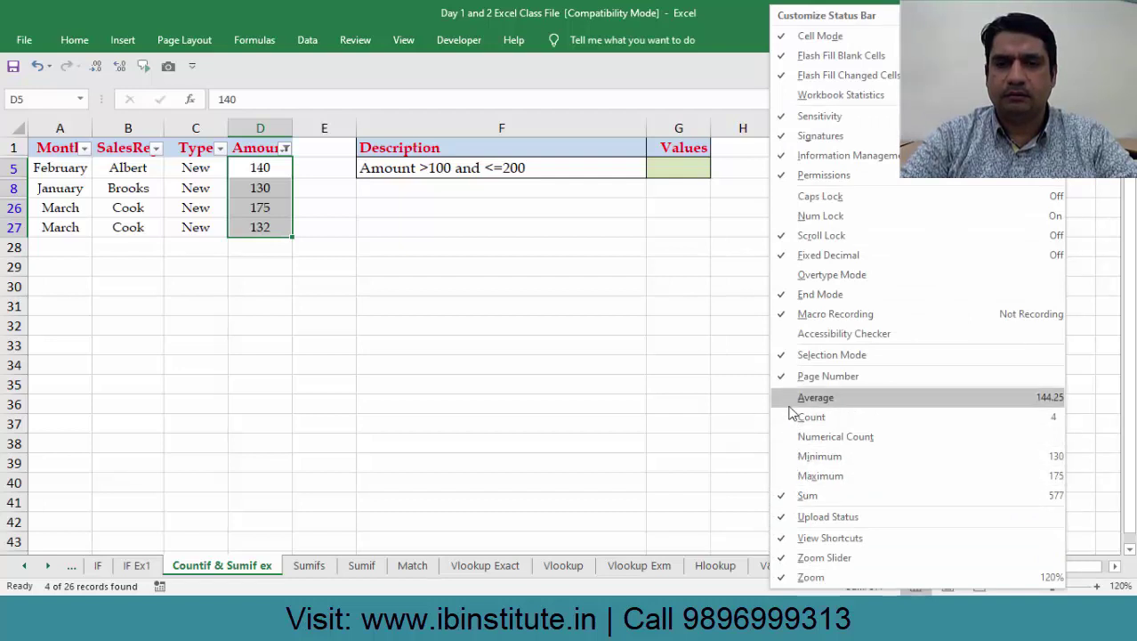
pyautogui.click(727, 590)
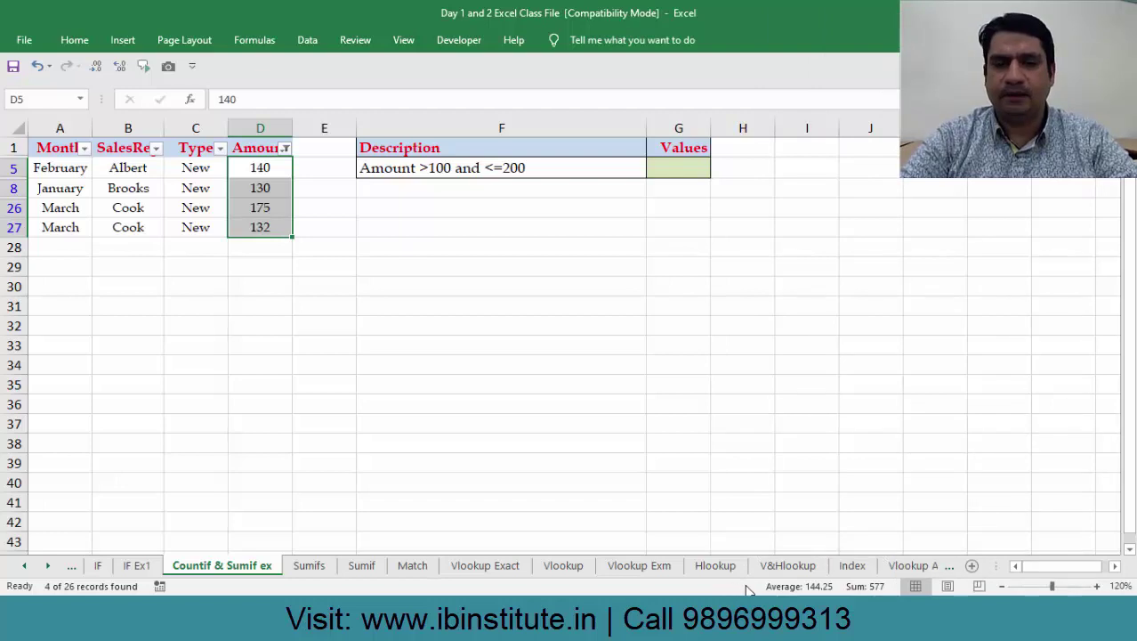
pyautogui.rightClick(748, 589)
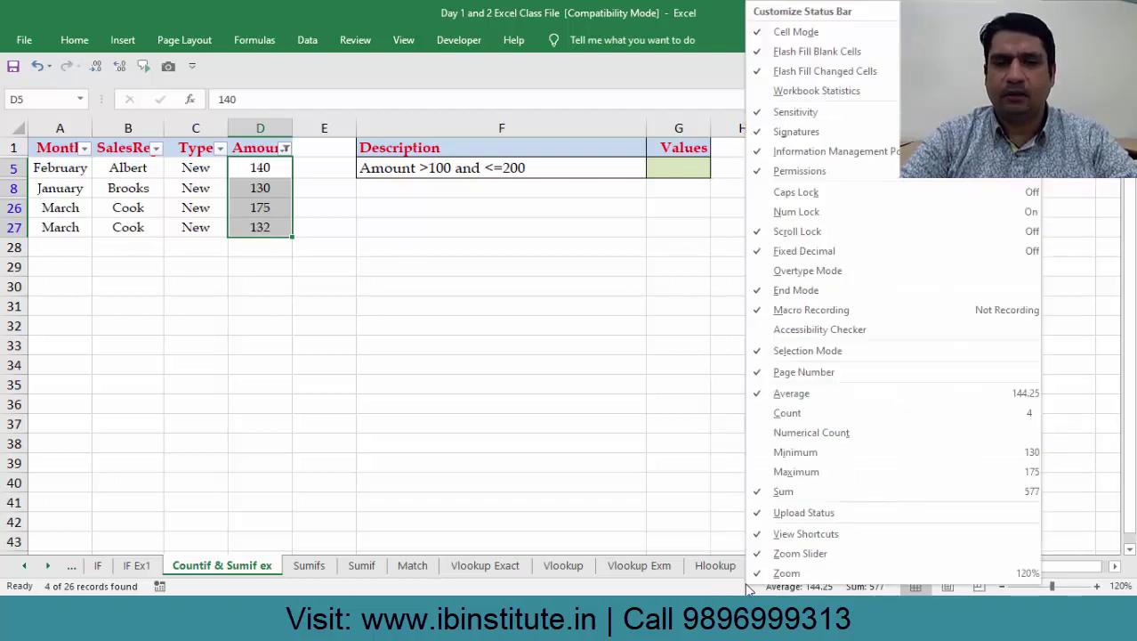
pyautogui.click(757, 412)
pyautogui.click(759, 472)
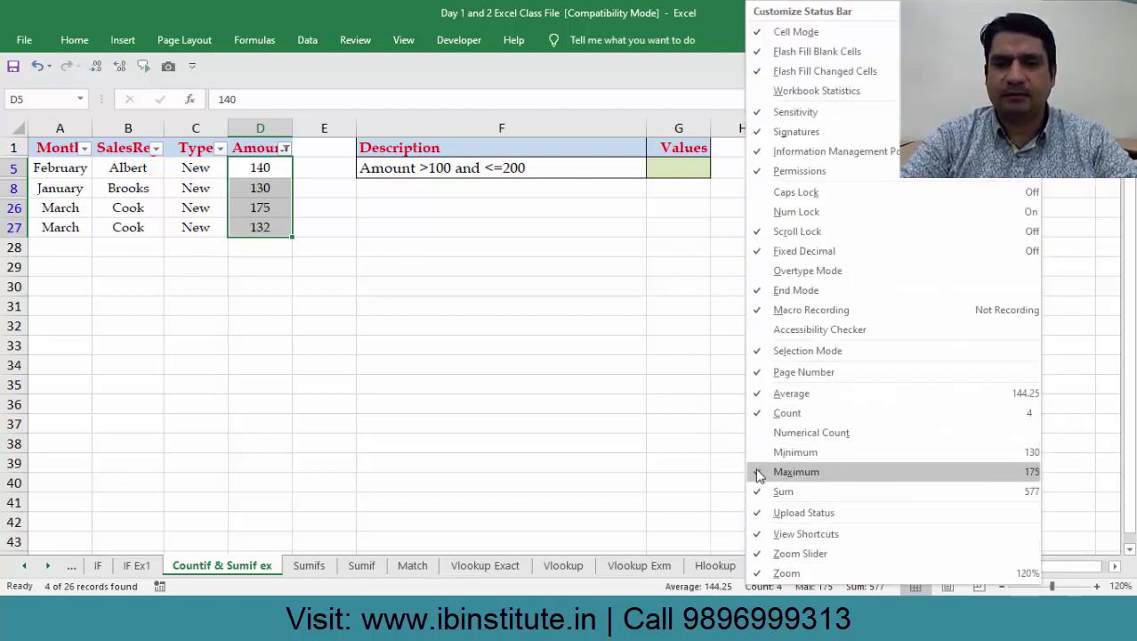
pyautogui.click(767, 454)
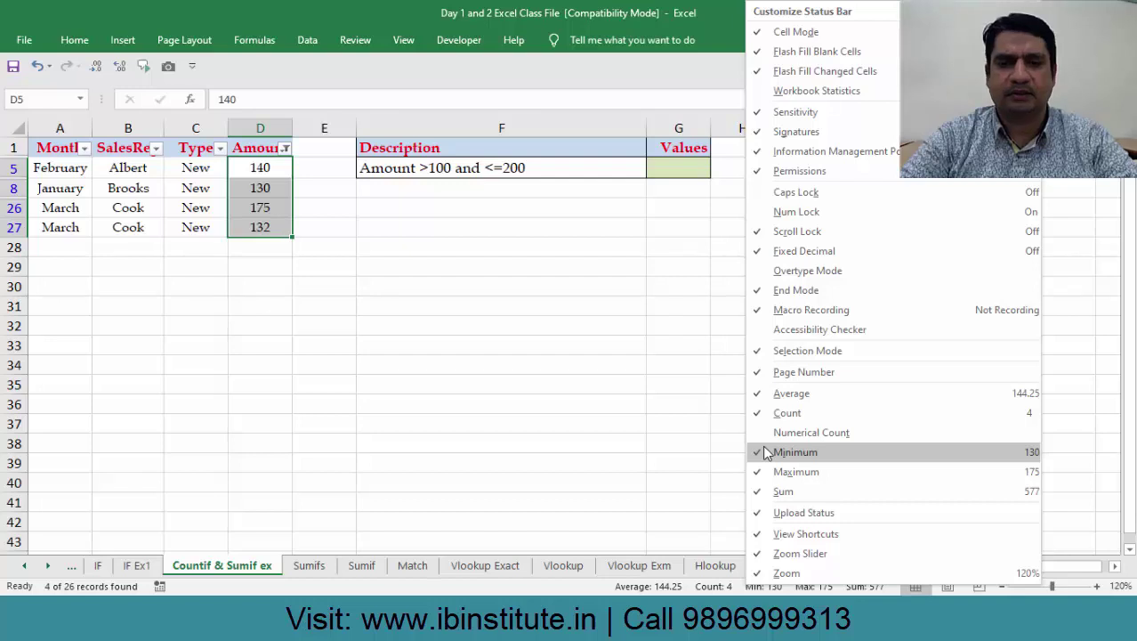
pyautogui.click(701, 590)
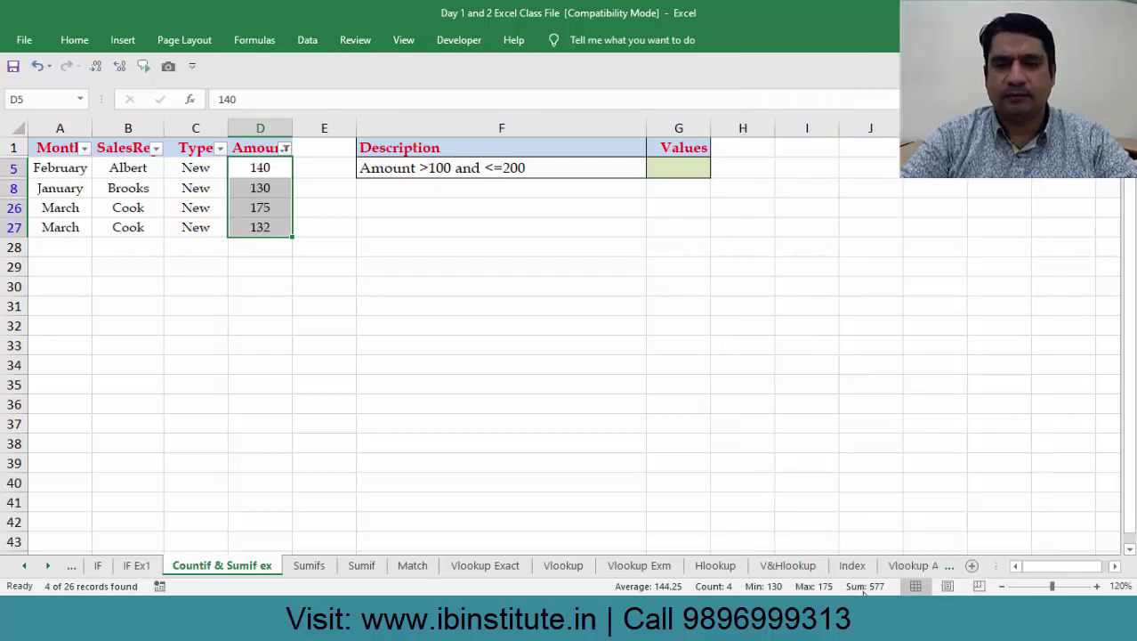
# Step: Enter 577 in G5 as the value for Amount >100 and <=200
pyautogui.click(685, 169)
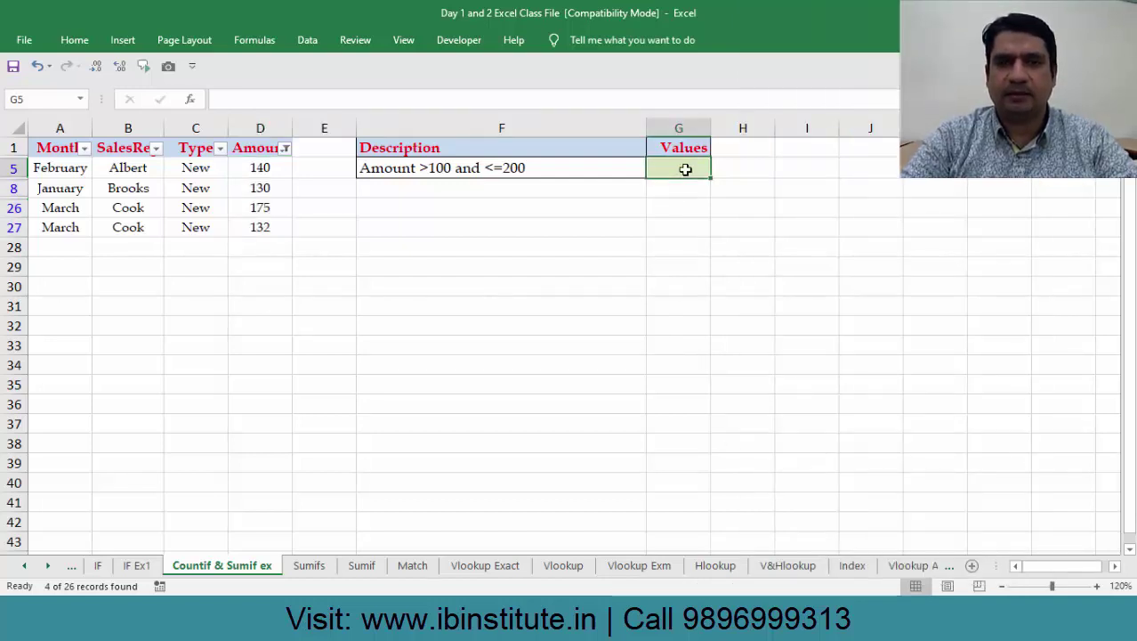
pyautogui.write('577')
pyautogui.press('Return')
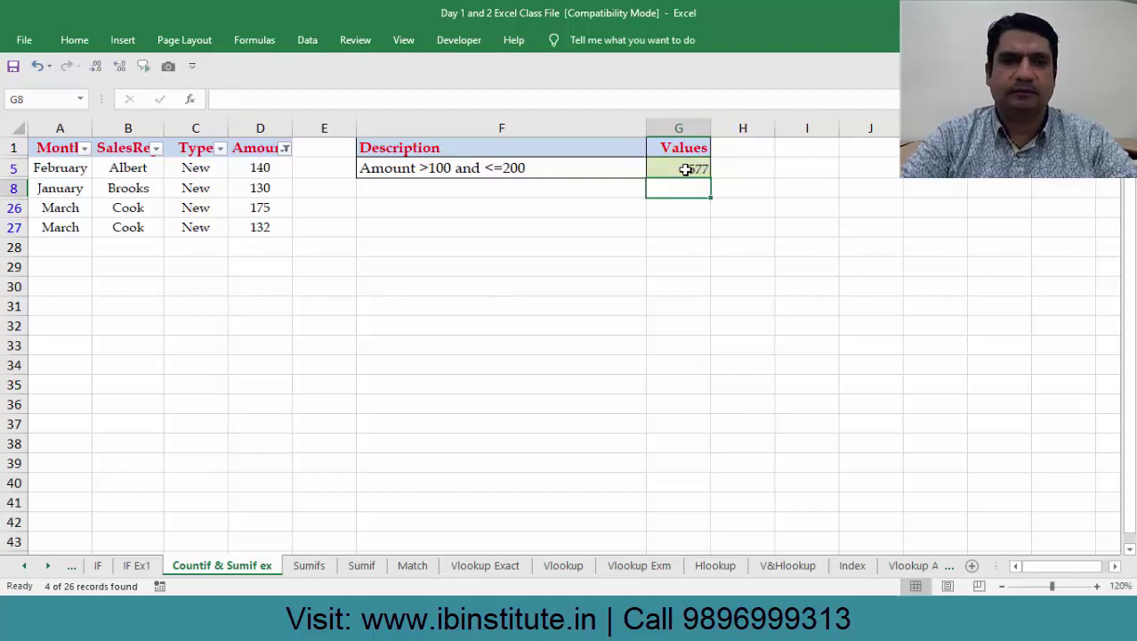
# Step: Clear the filter from the Amount column
pyautogui.click(254, 203)
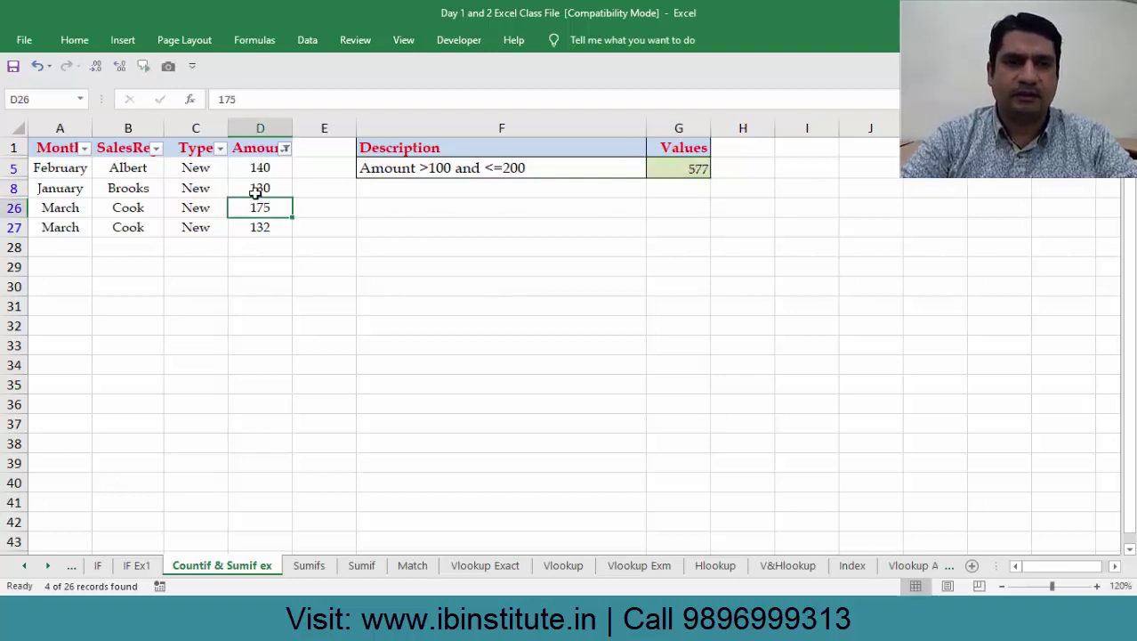
pyautogui.click(285, 147)
pyautogui.click(162, 228)
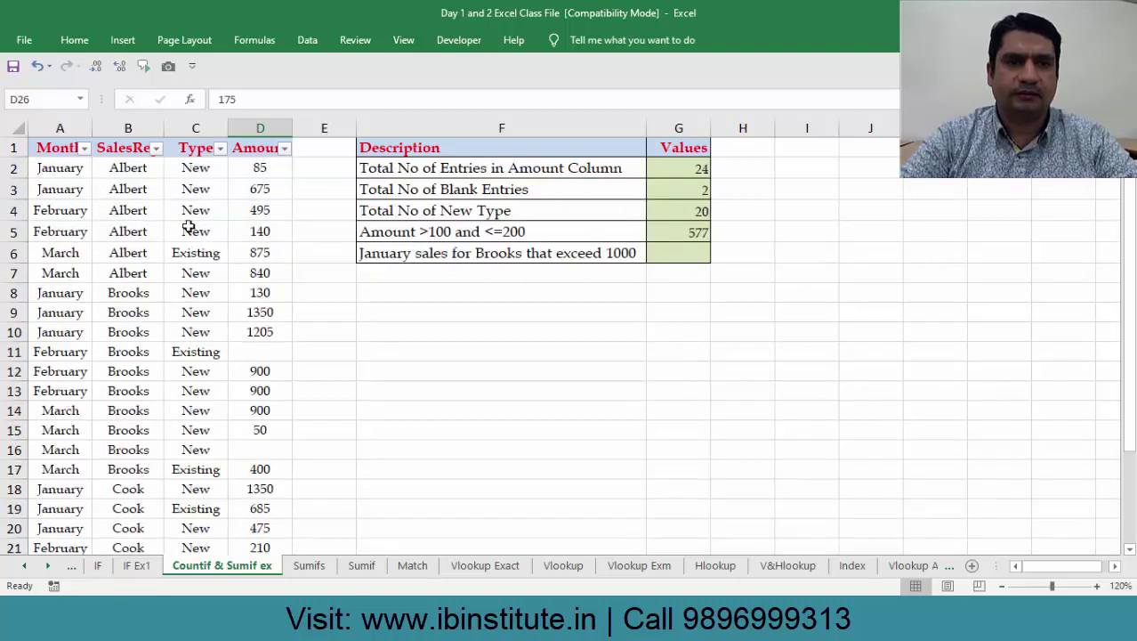
# Step: Filter the Month column to January for the January sales description in F6
pyautogui.click(537, 253)
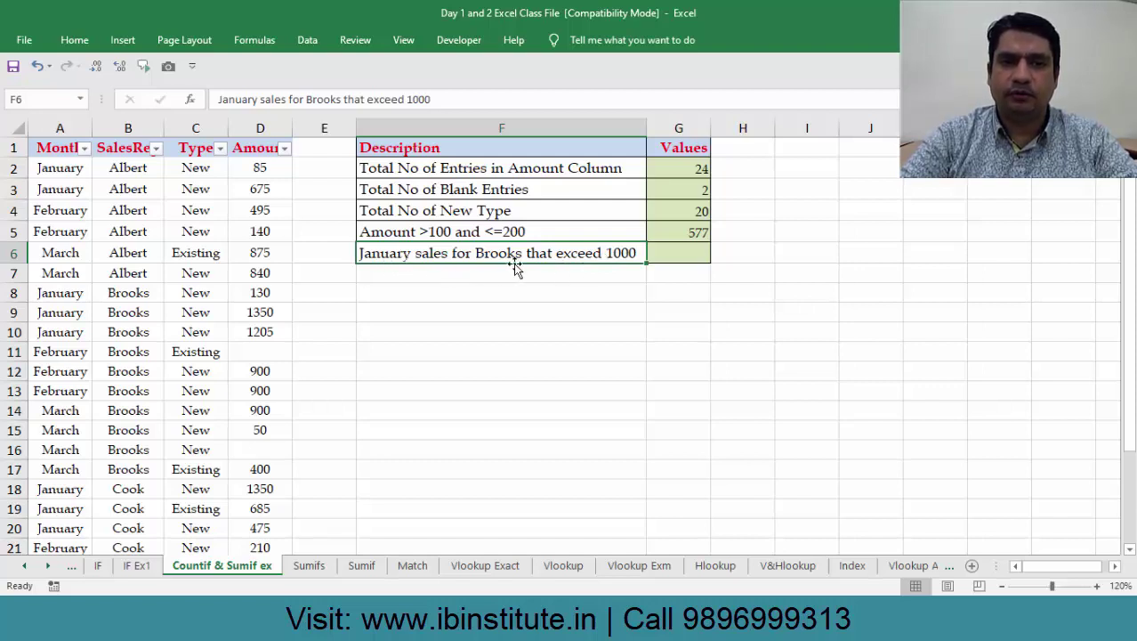
pyautogui.click(126, 274)
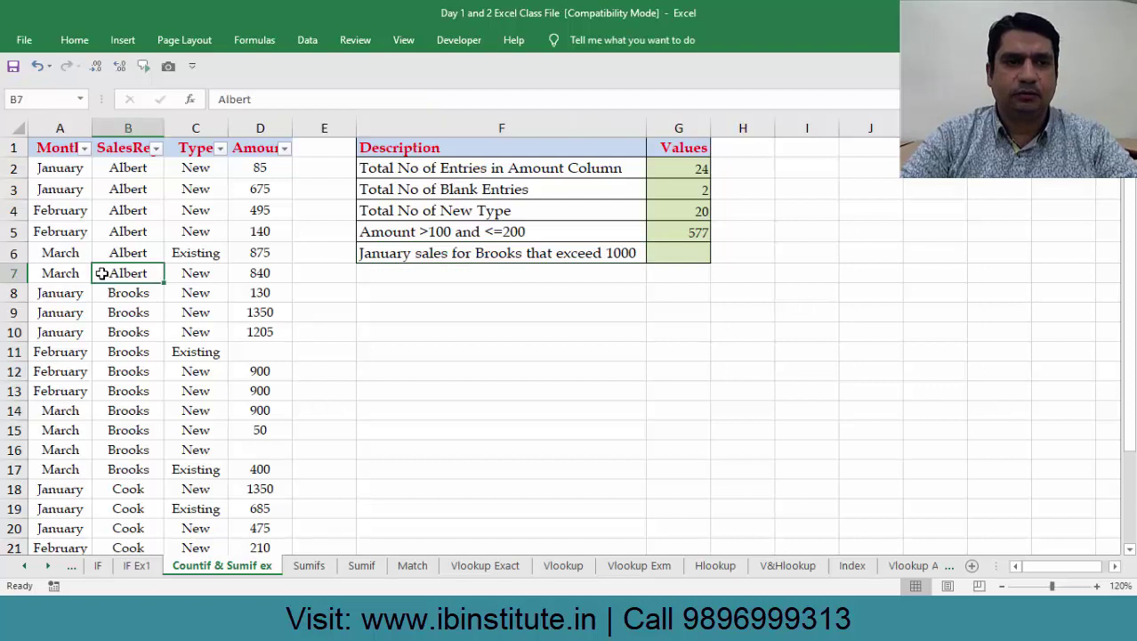
pyautogui.click(84, 148)
pyautogui.click(71, 289)
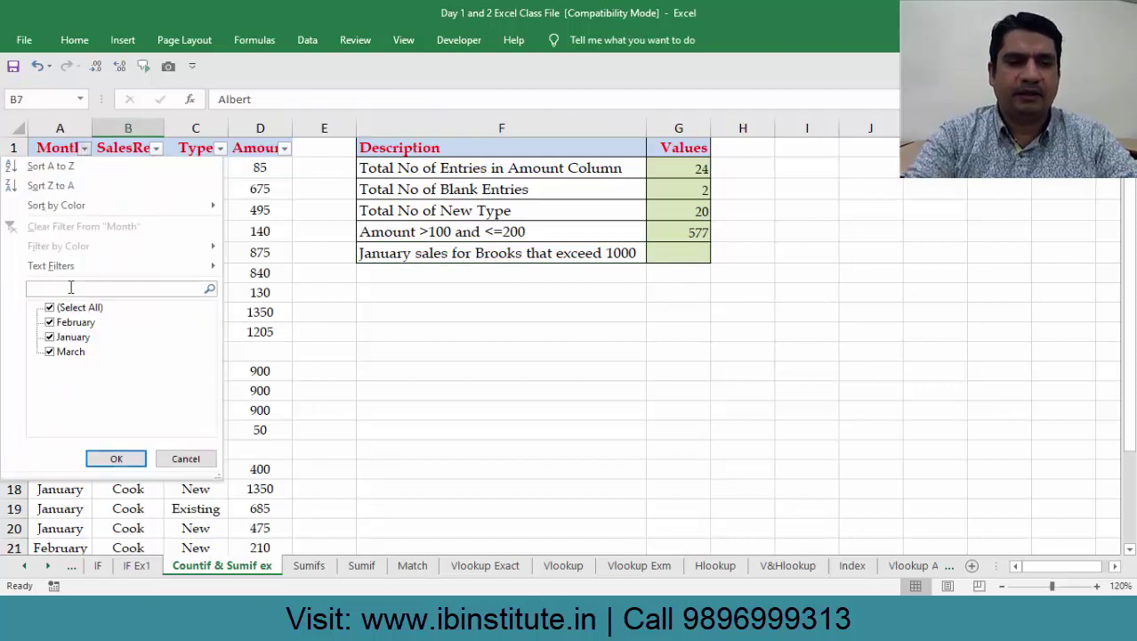
pyautogui.write('j')
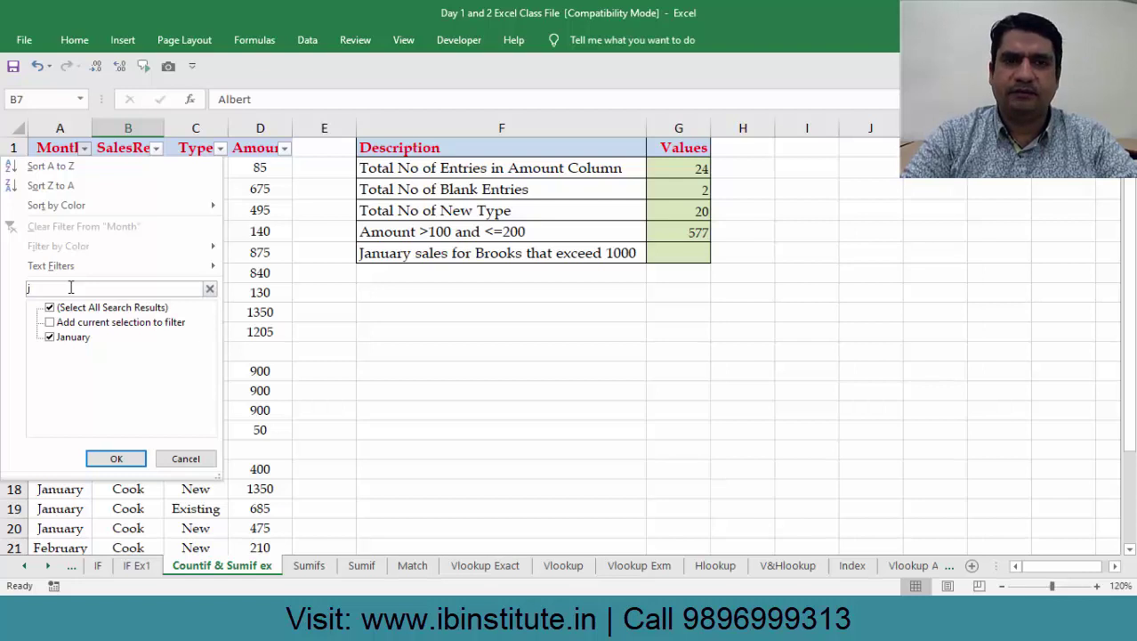
pyautogui.press('Return')
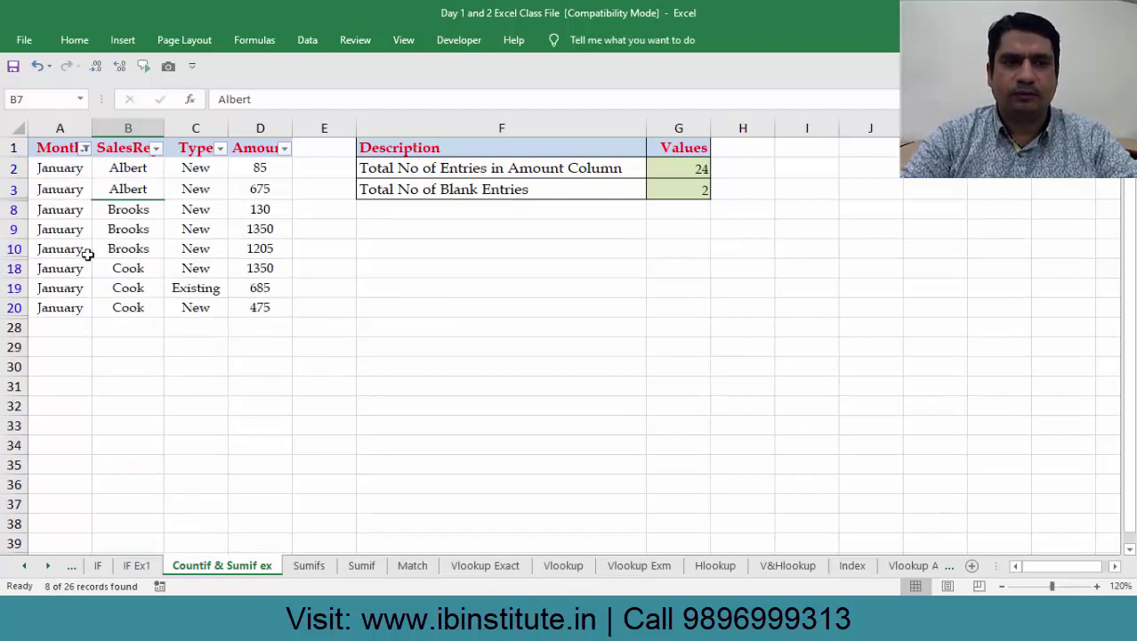
# Step: Filter the SalesRep column to the sales rep named in the January sales description
pyautogui.click(156, 148)
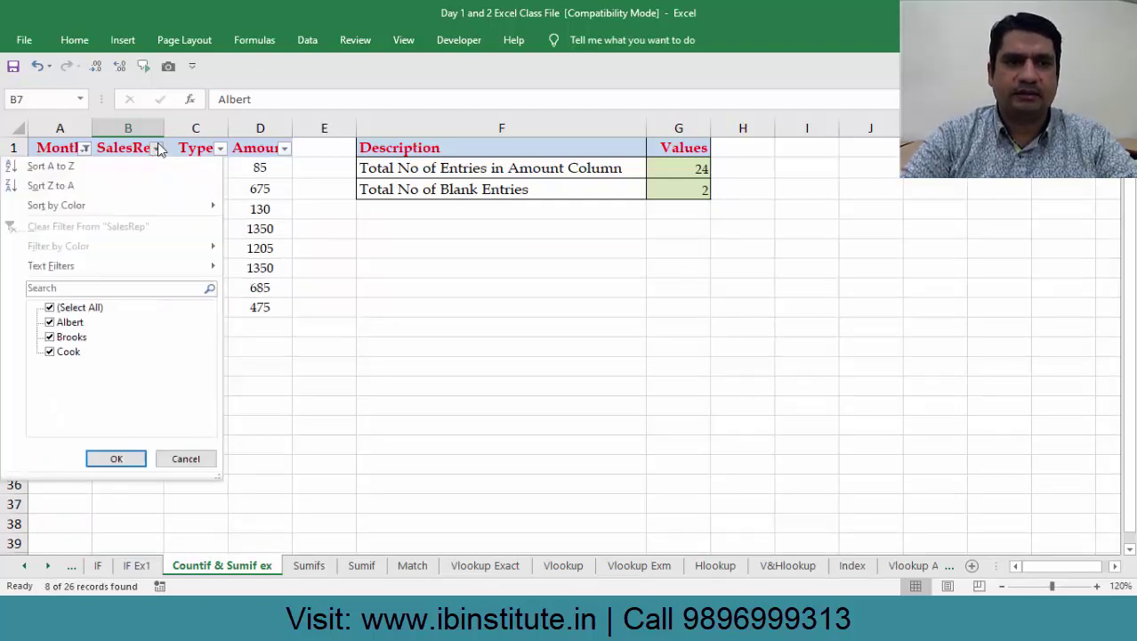
pyautogui.click(104, 288)
pyautogui.write('b')
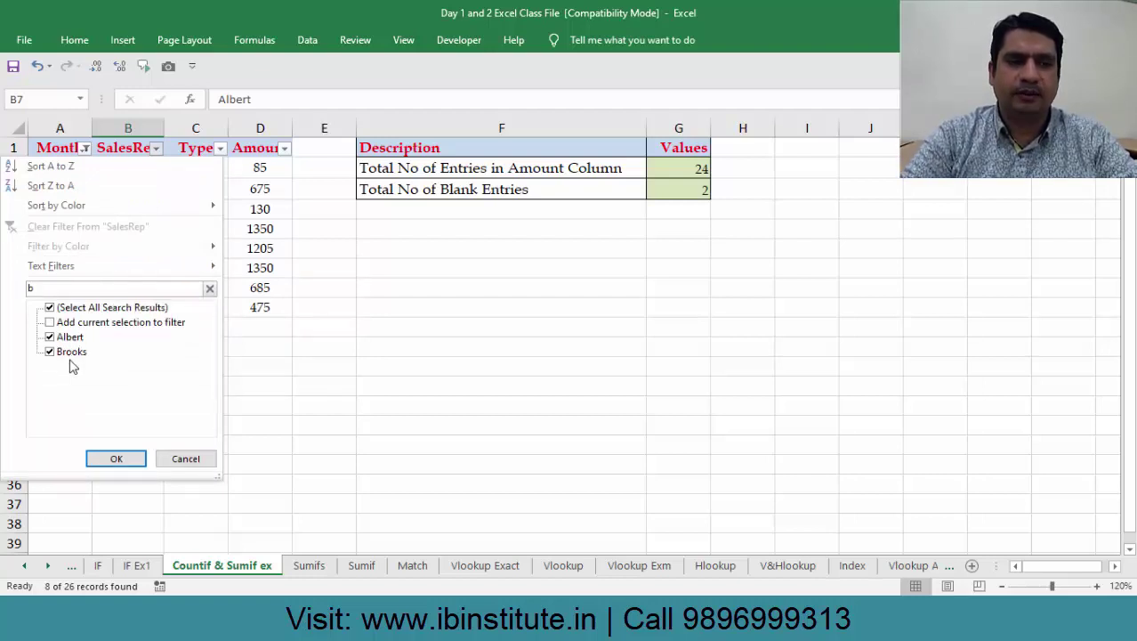
pyautogui.write('r')
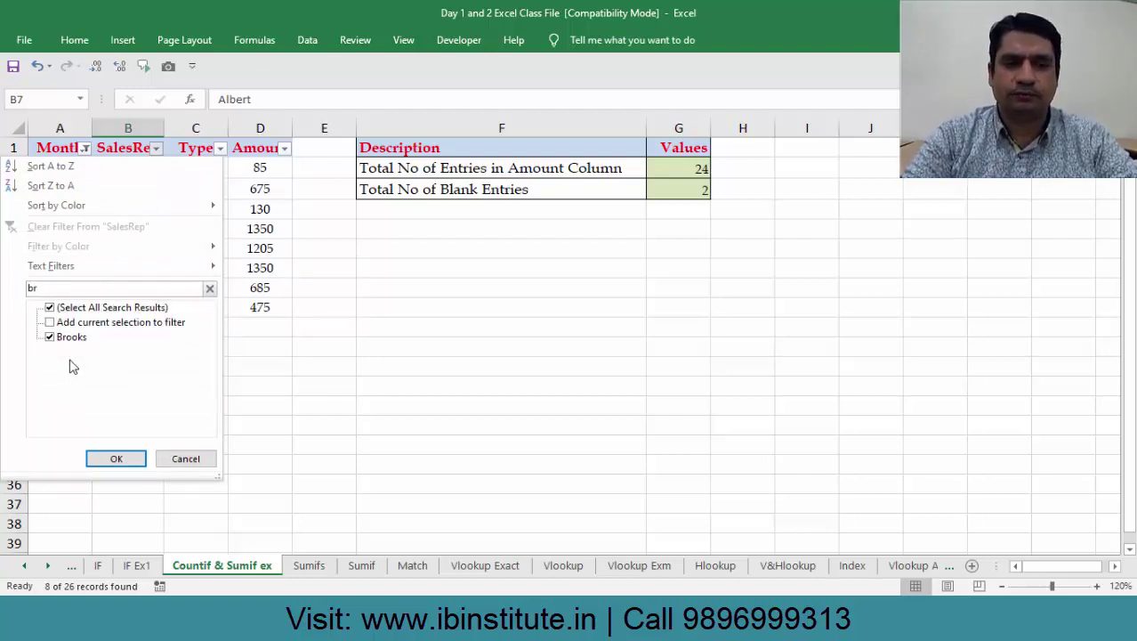
pyautogui.press('Return')
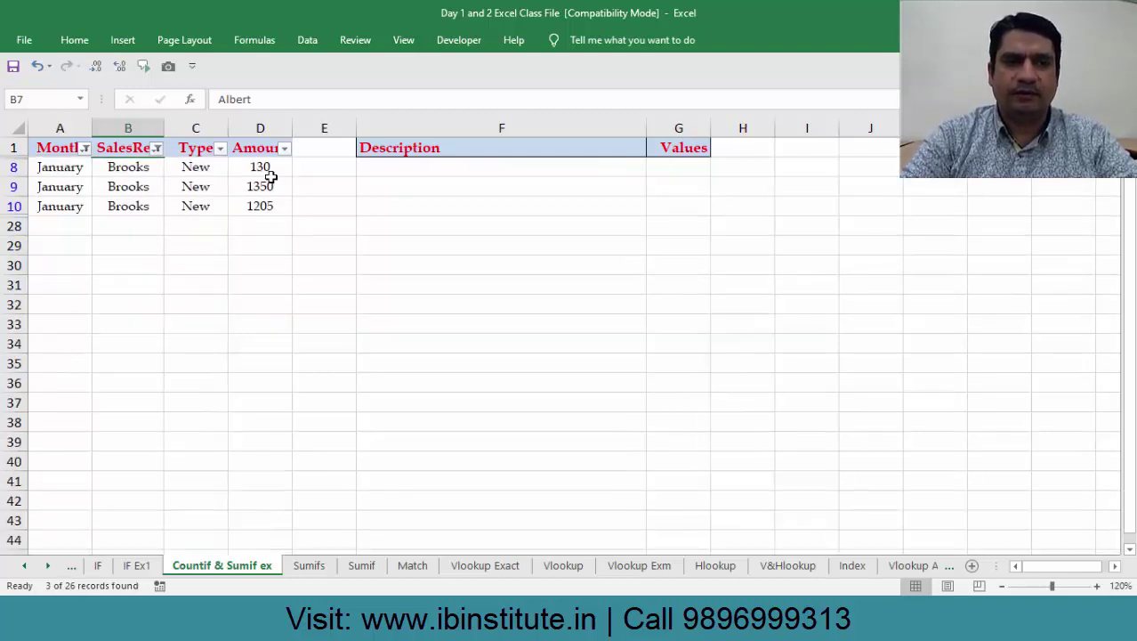
# Step: Filter the Amount column to values greater than 1000 and select the remaining amounts to read their sum
pyautogui.moveTo(270, 181); pyautogui.dragTo(273, 205)
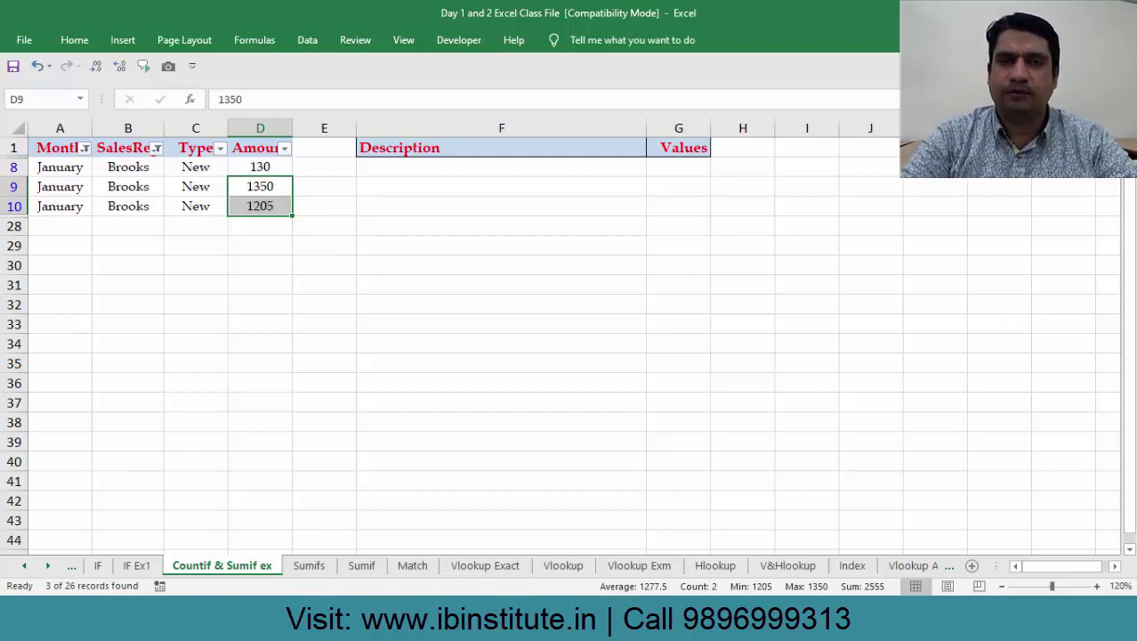
pyautogui.click(258, 204)
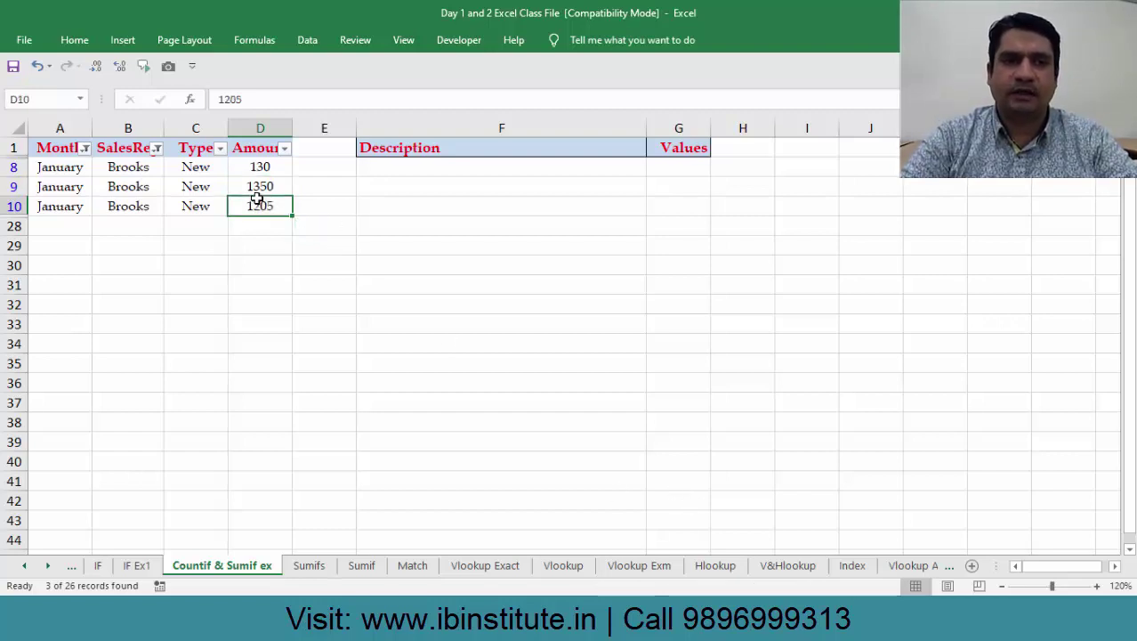
pyautogui.click(284, 149)
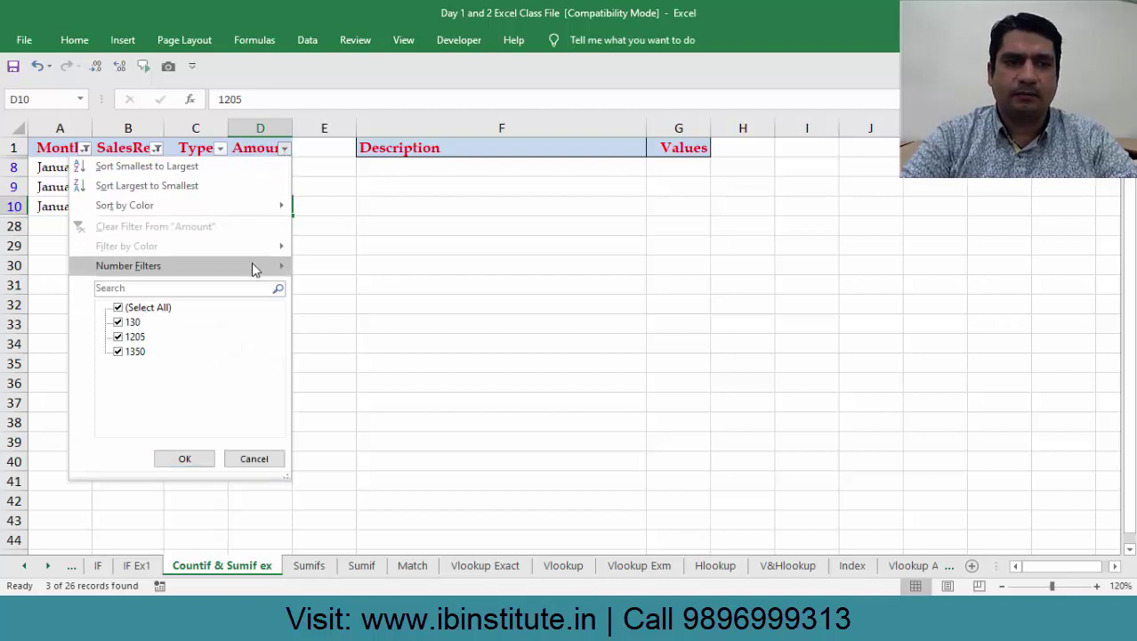
pyautogui.moveTo(252, 265)
pyautogui.click(342, 309)
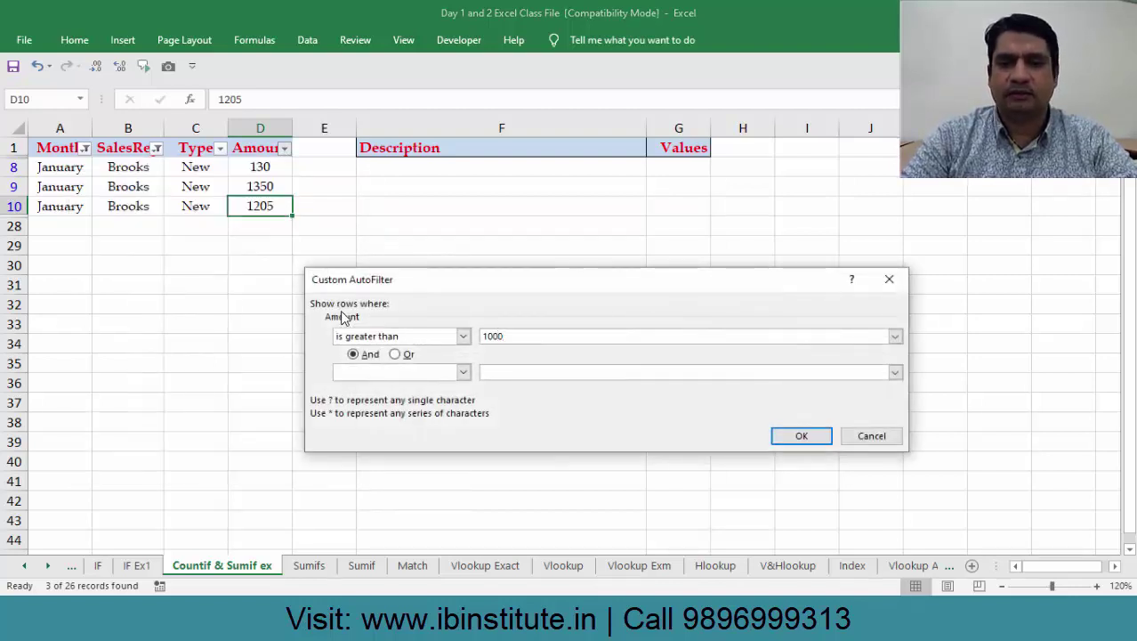
pyautogui.press('Return')
pyautogui.hotkey('shift', 'Up')
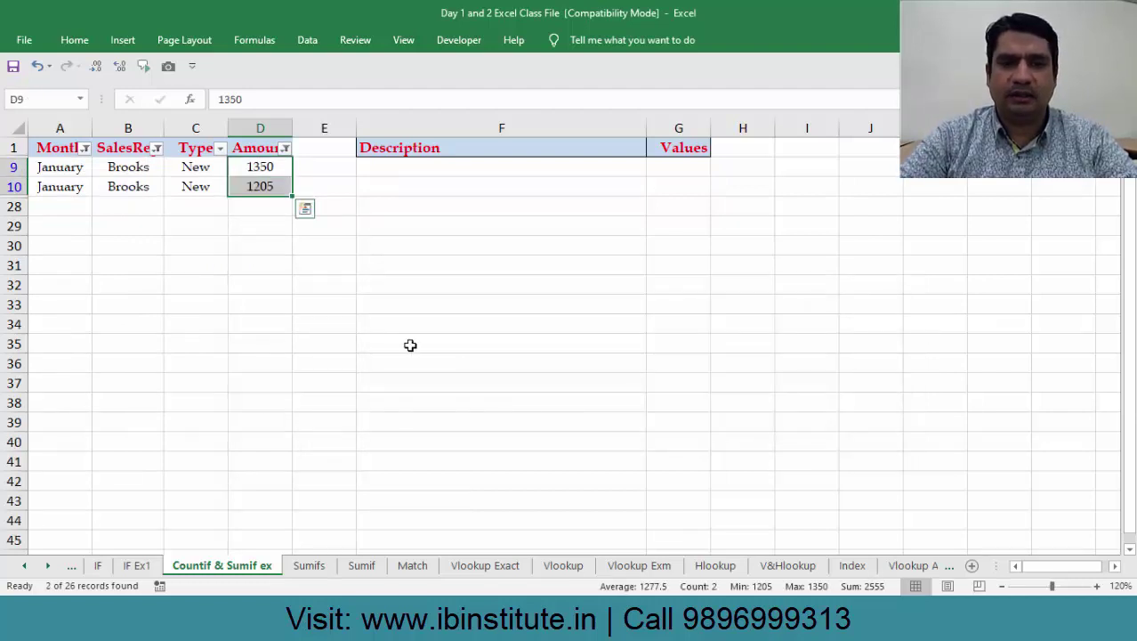
pyautogui.click(254, 186)
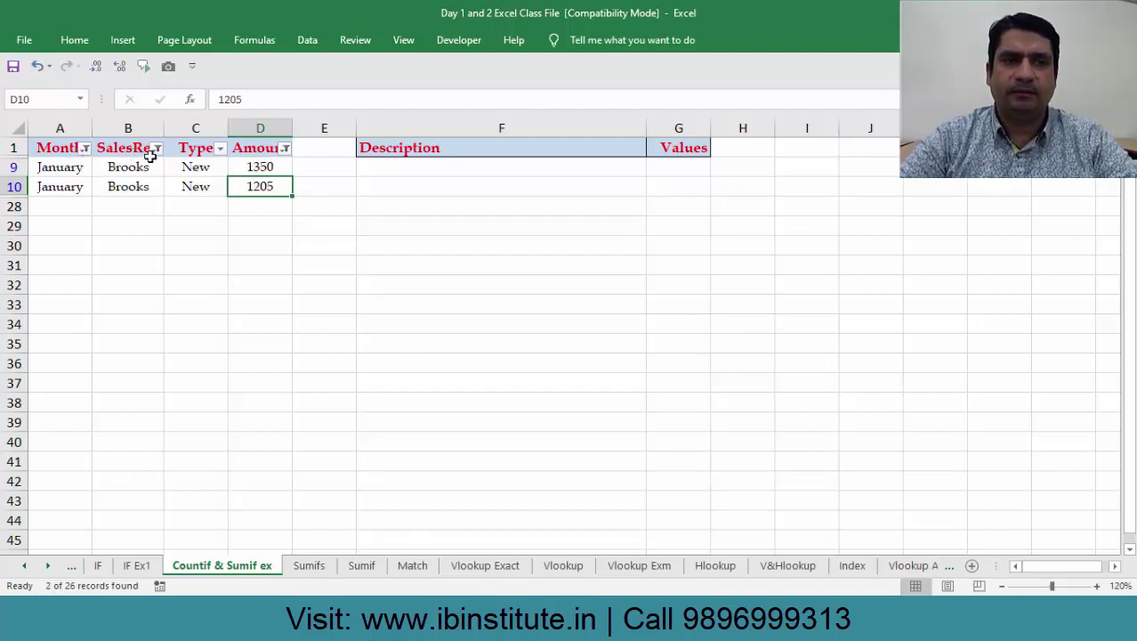
# Step: Clear the Amount filter and all remaining filters so the full sales table is shown
pyautogui.click(285, 150)
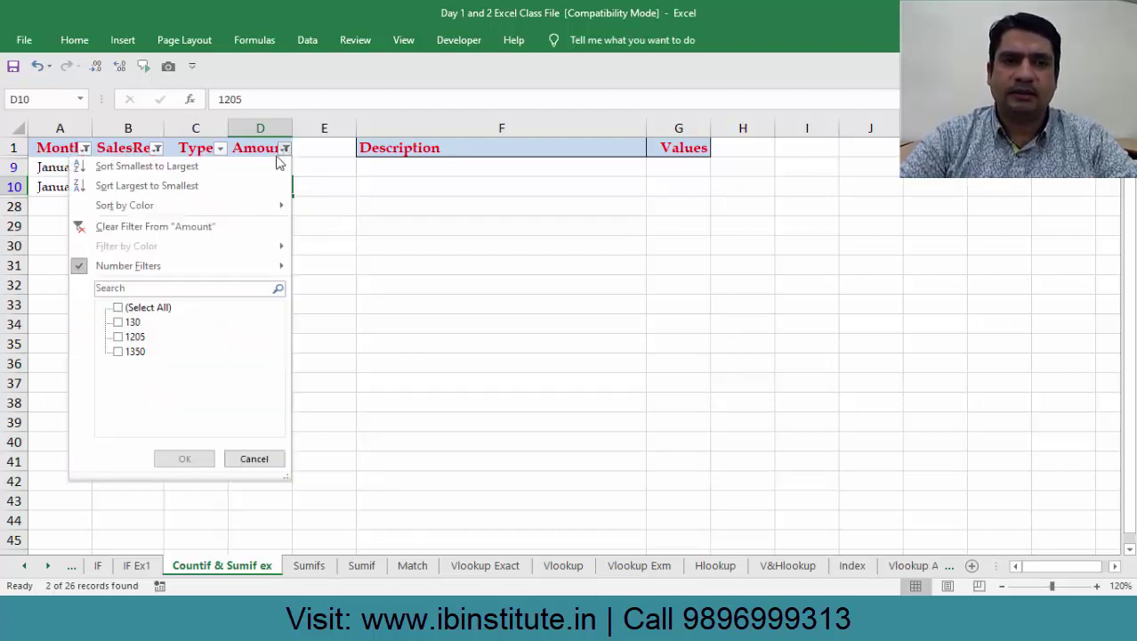
pyautogui.click(183, 227)
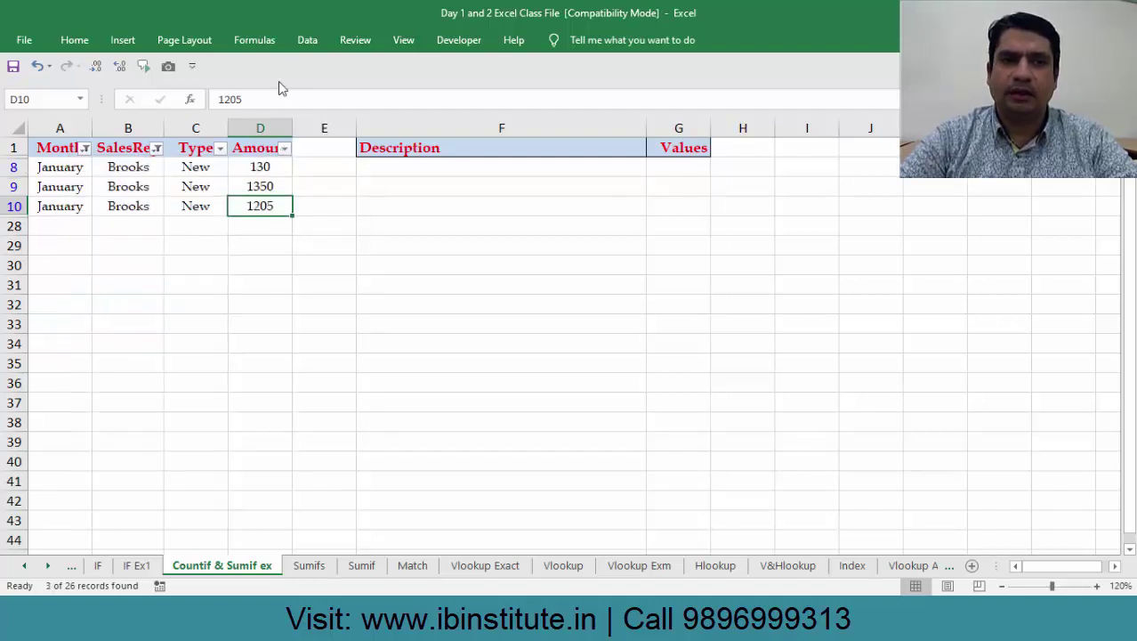
pyautogui.click(310, 39)
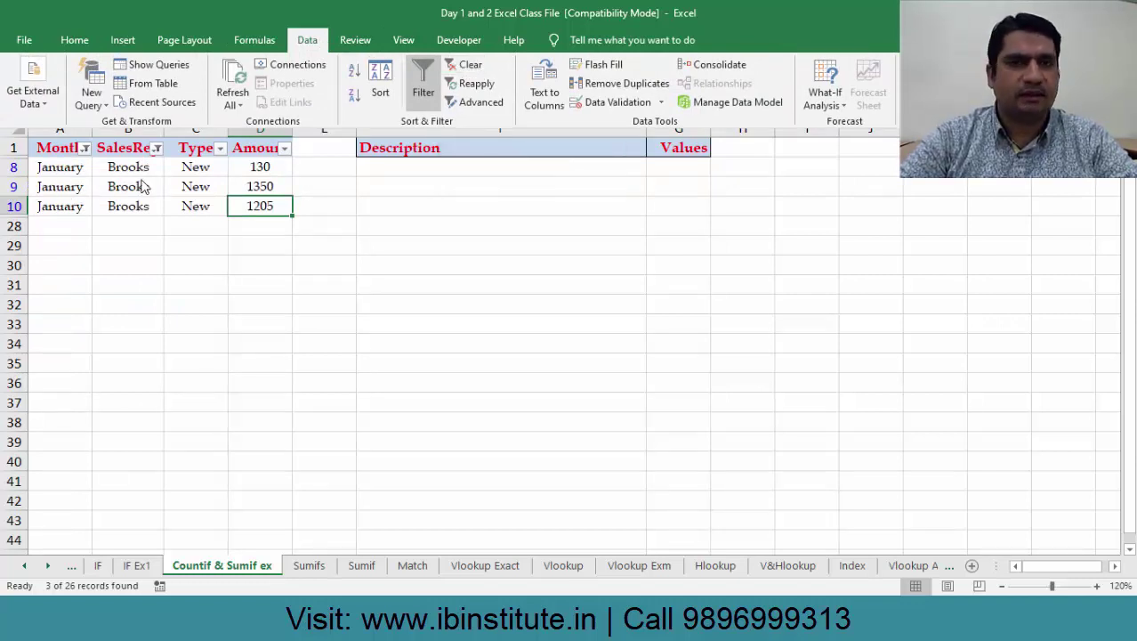
pyautogui.click(465, 65)
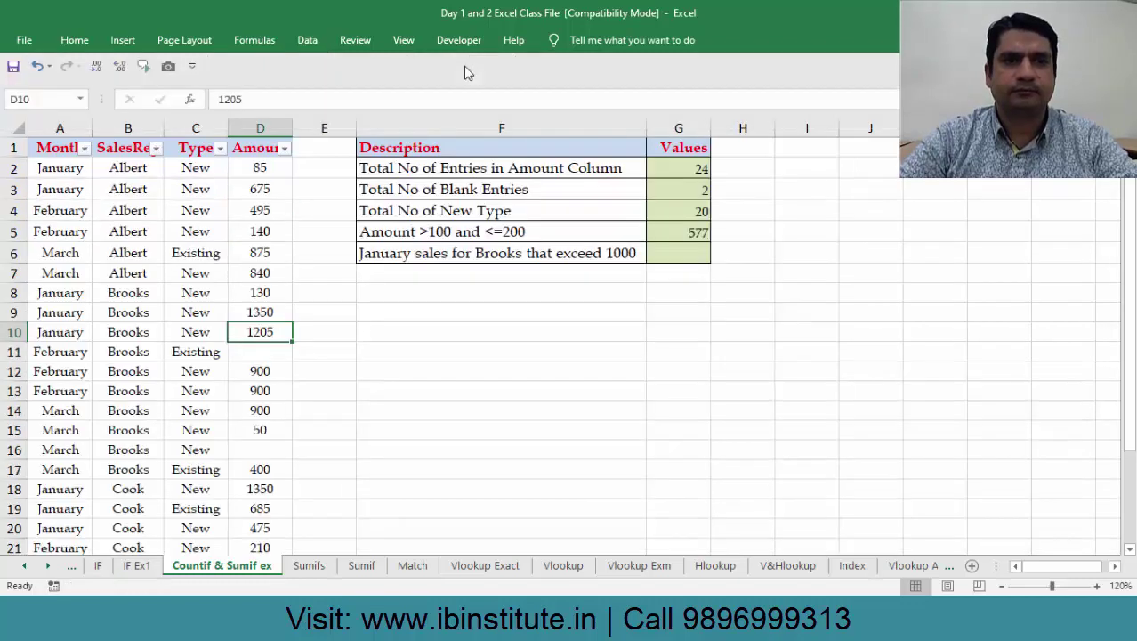
pyautogui.click(283, 148)
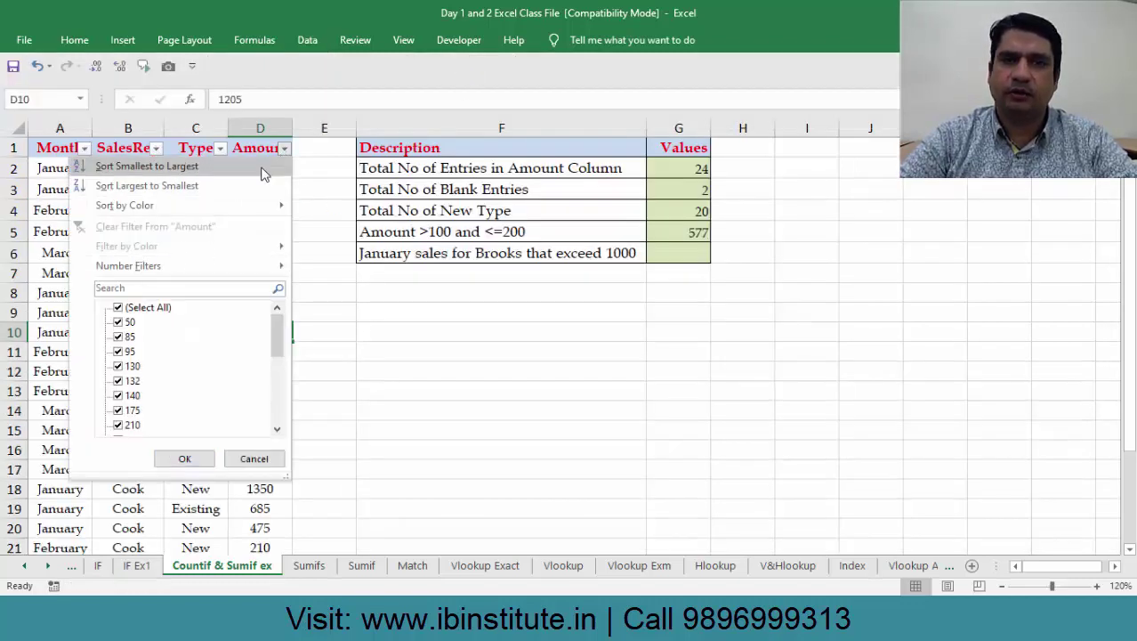
pyautogui.click(316, 42)
pyautogui.click(316, 42)
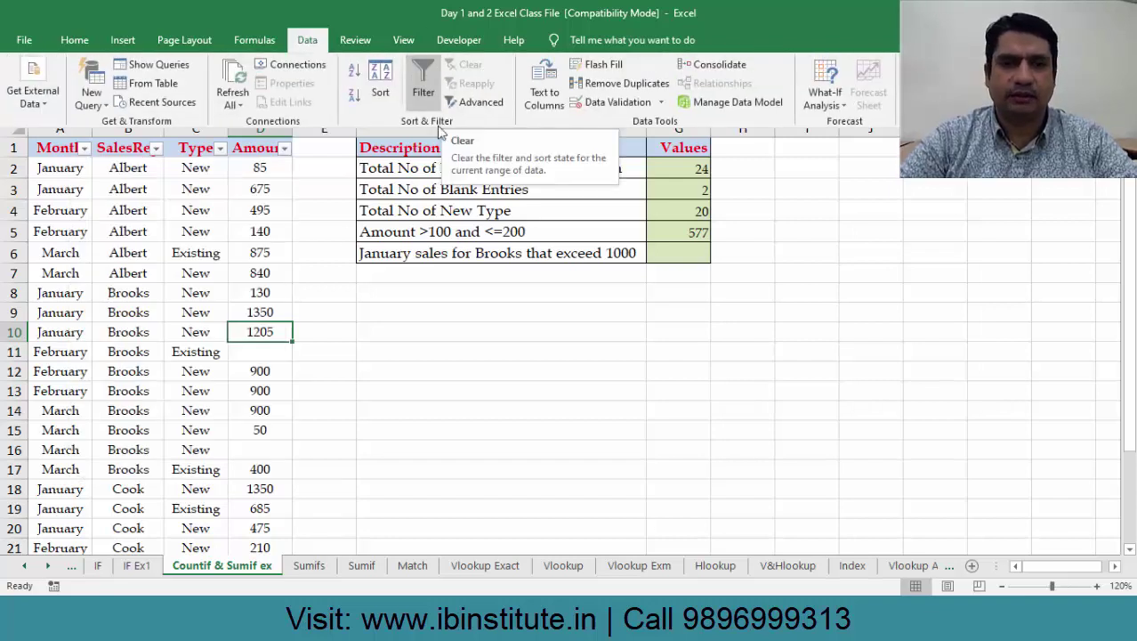
pyautogui.click(274, 283)
# Step: Enter 2555 in G6 as the value for the January sales that exceed 1000
pyautogui.click(664, 252)
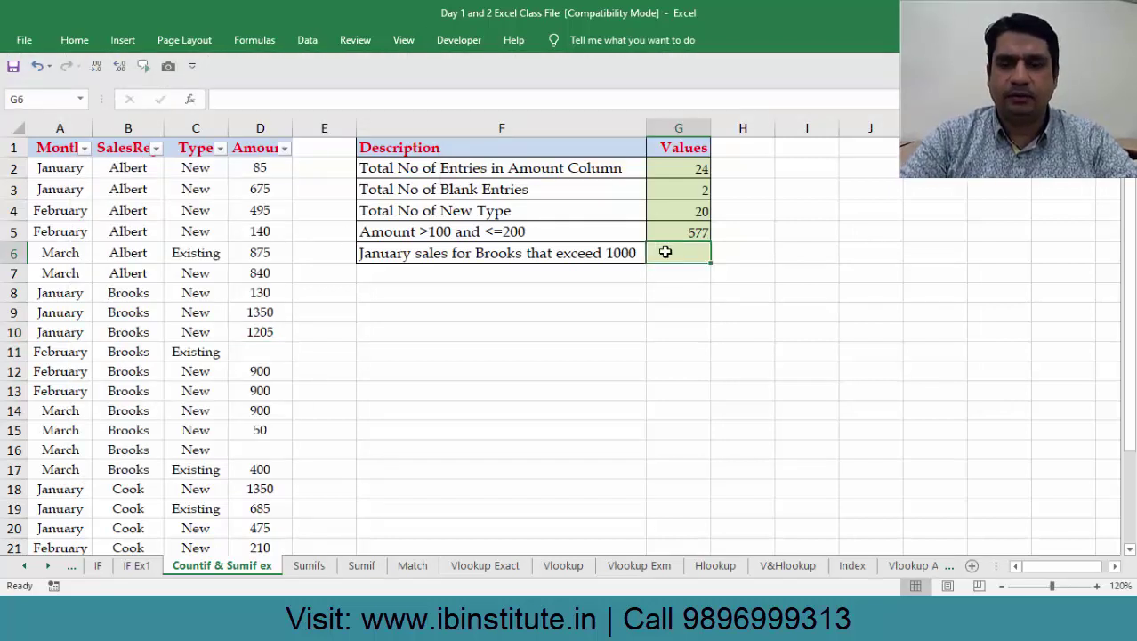
pyautogui.write('2555')
pyautogui.press('Return')
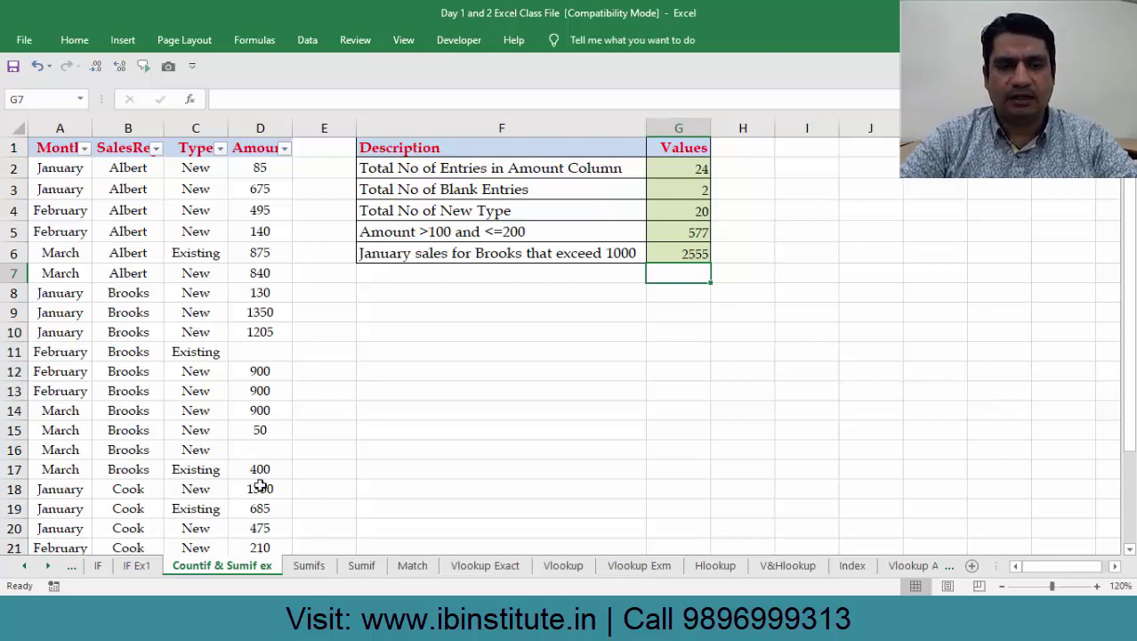
# Step: Switch to the Sumifs sheet and select column G containing the sales questions
pyautogui.click(300, 566)
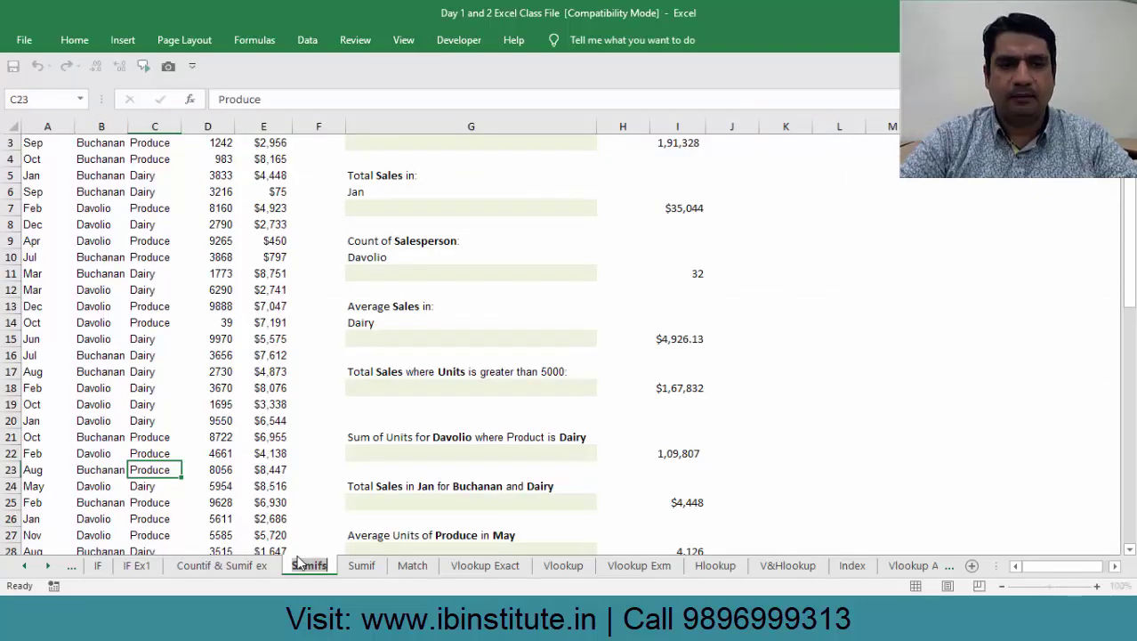
pyautogui.click(458, 126)
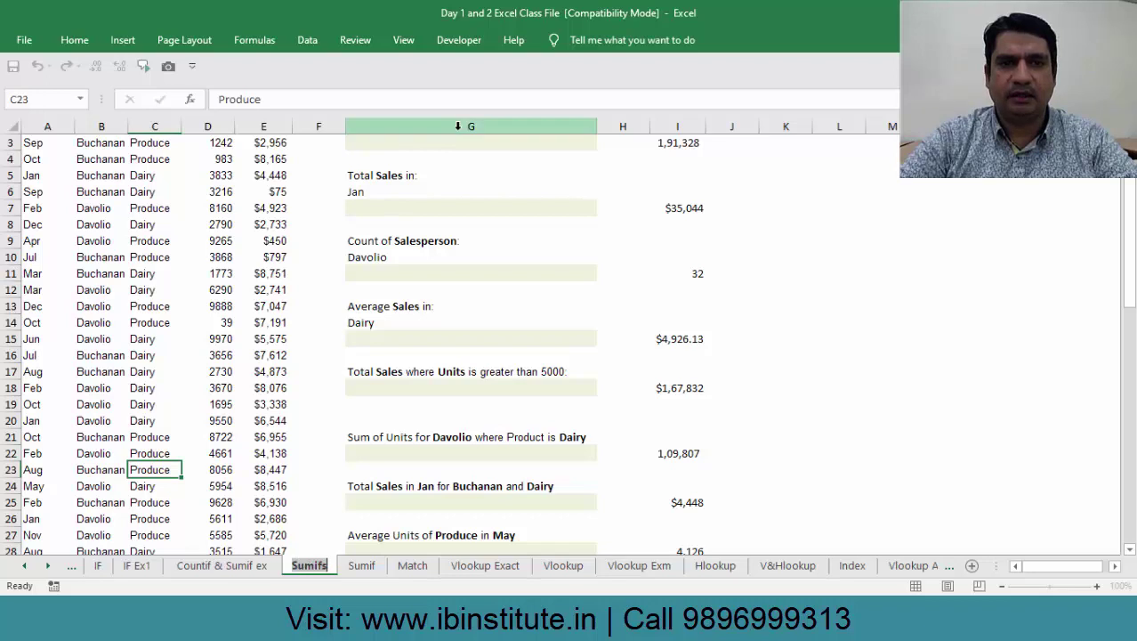
pyautogui.click(581, 126)
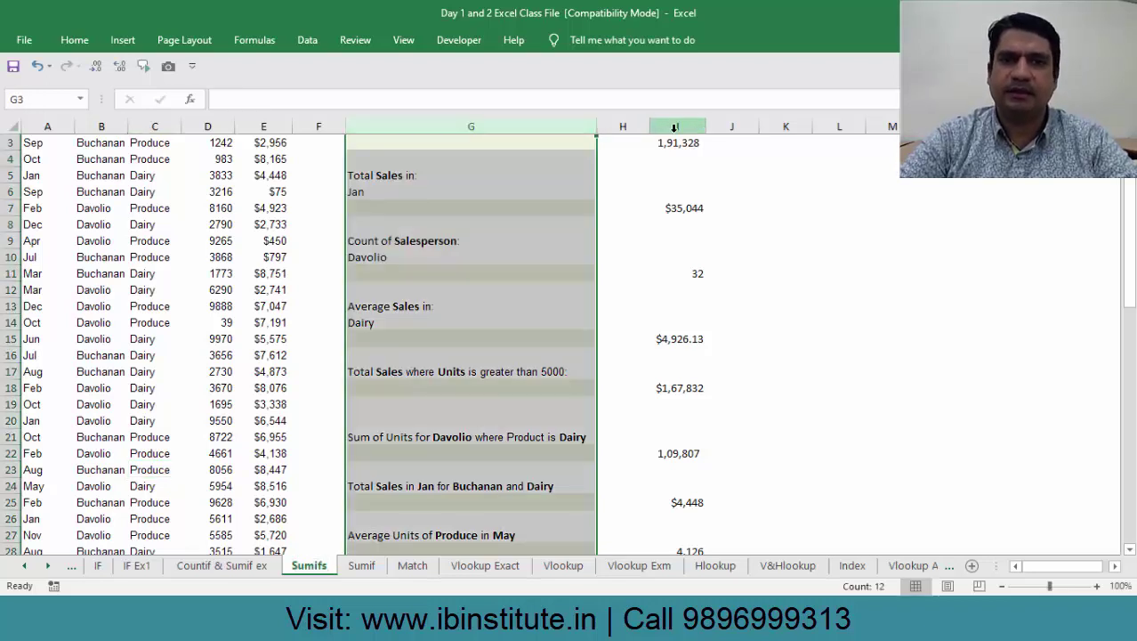